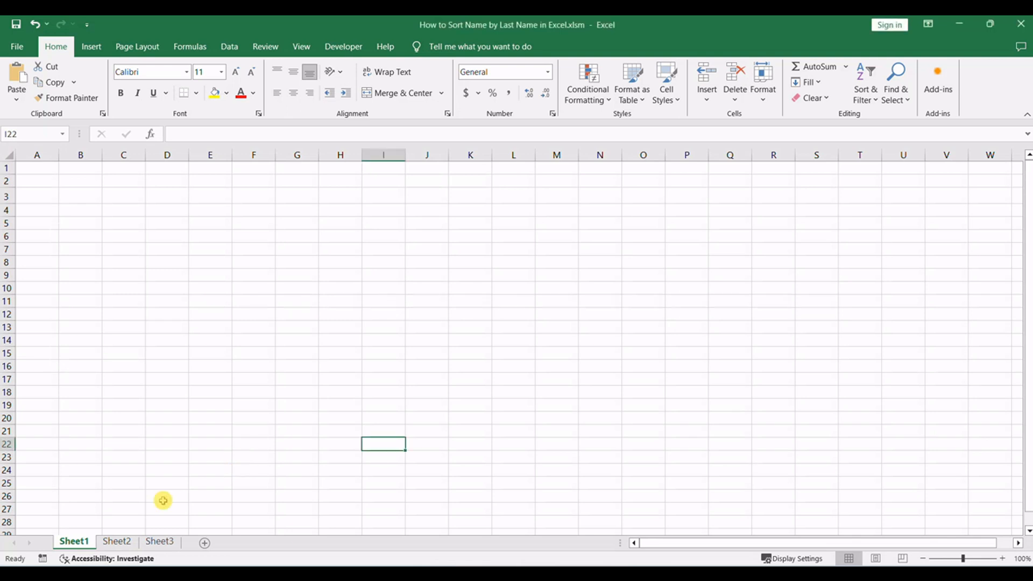
- Open Sheet2 and examine the Method 1 formula, including its RIGHT and SUBSTITUTE functions, and the full names in B1:B4
left_click(115, 540)
left_click(877, 297)
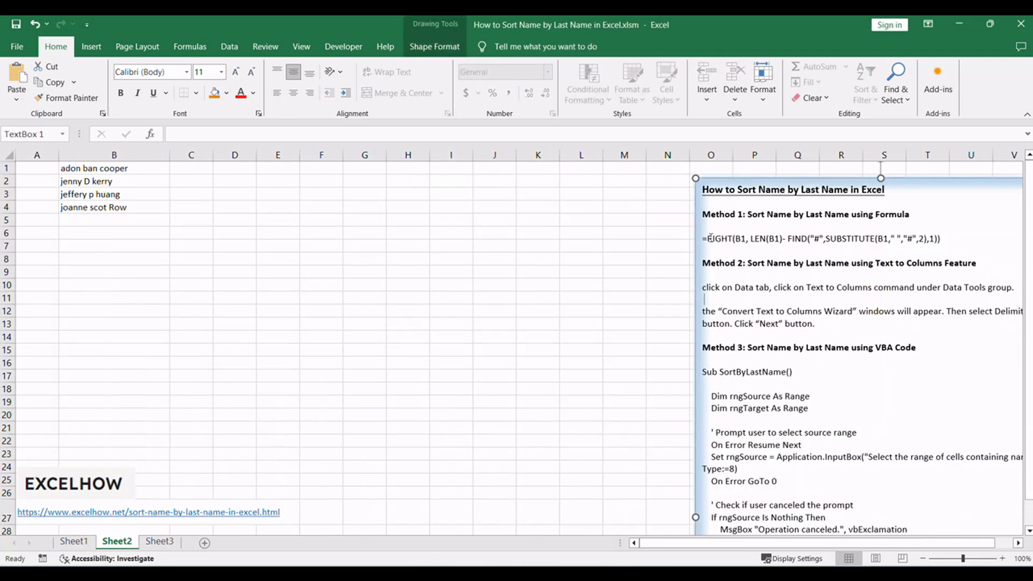
left_click_drag(710, 238, 939, 238)
key("ctrl+c")
left_click(847, 288)
left_click(291, 325)
left_click(112, 173)
left_click_drag(112, 173, 107, 210)
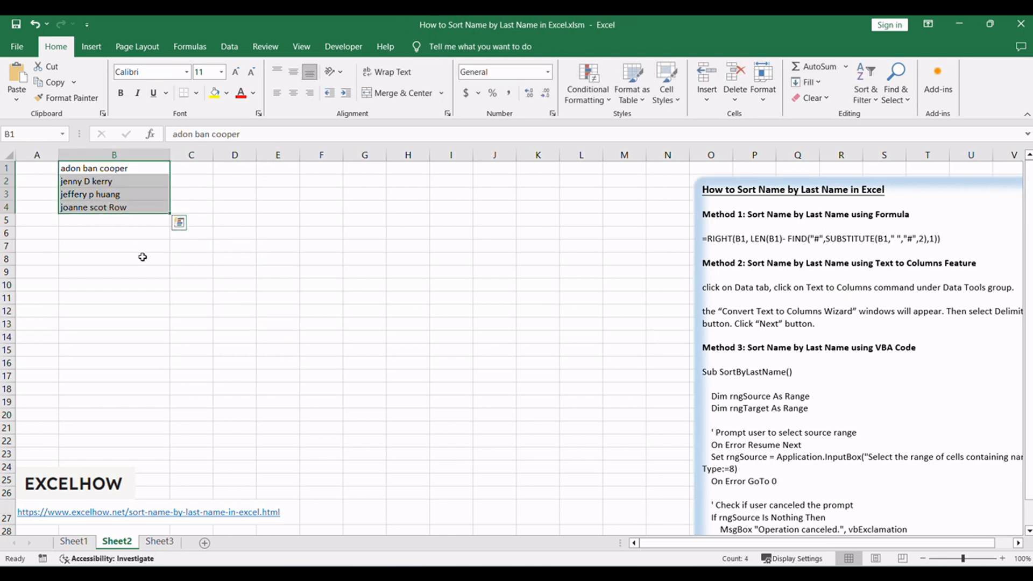
left_click(281, 289)
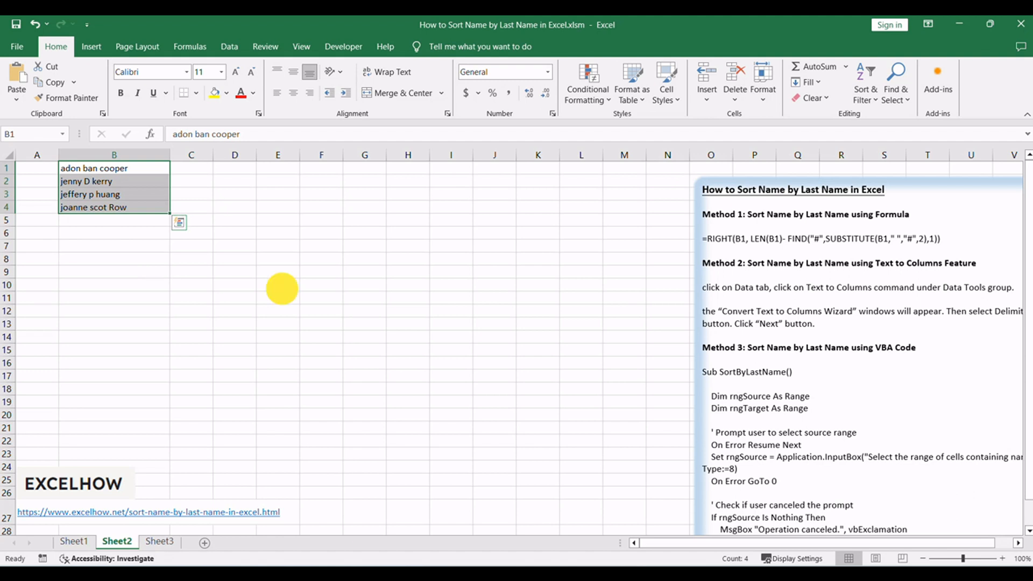
left_click(708, 289)
double_click(717, 237)
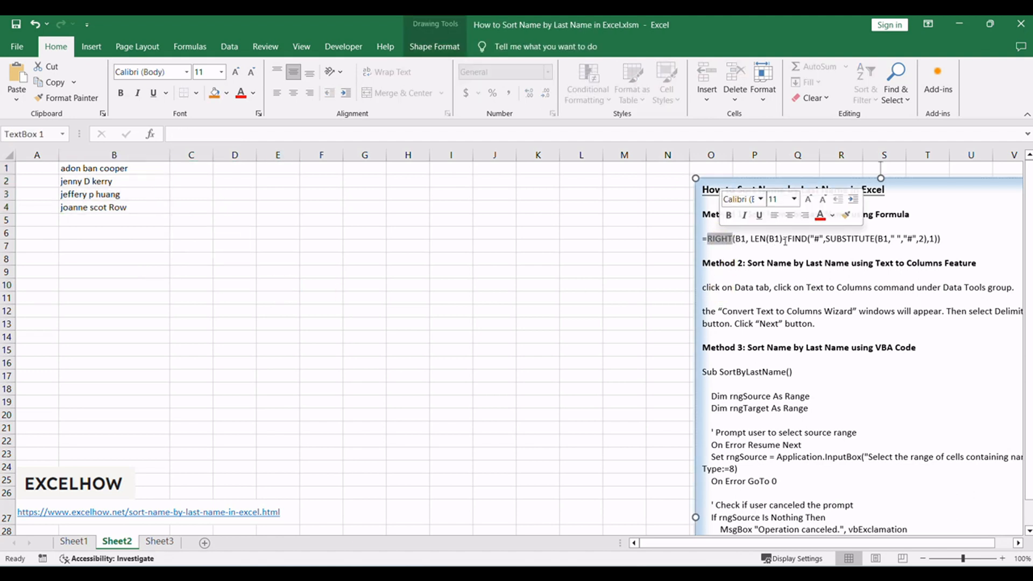
double_click(847, 240)
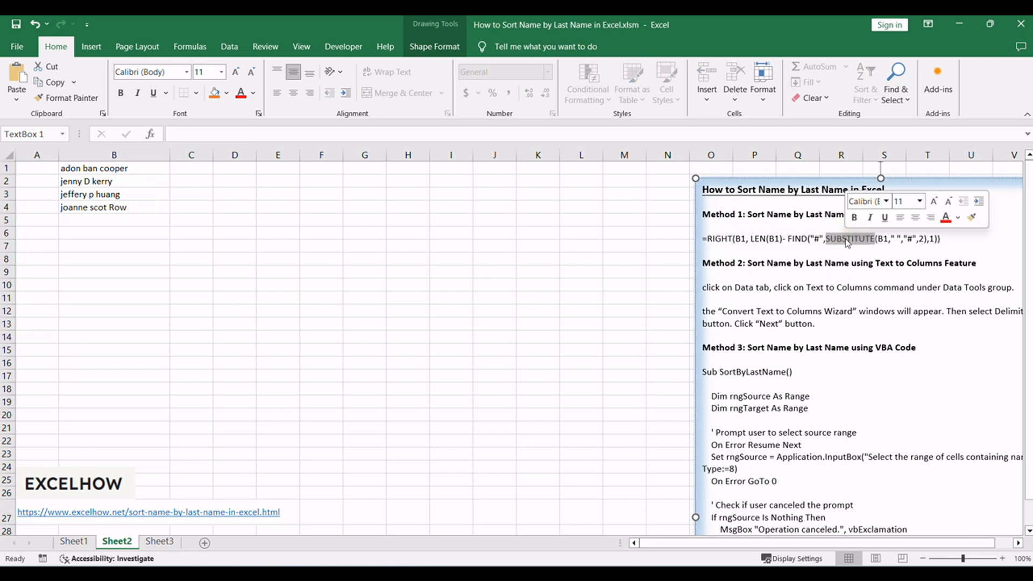
left_click(854, 272)
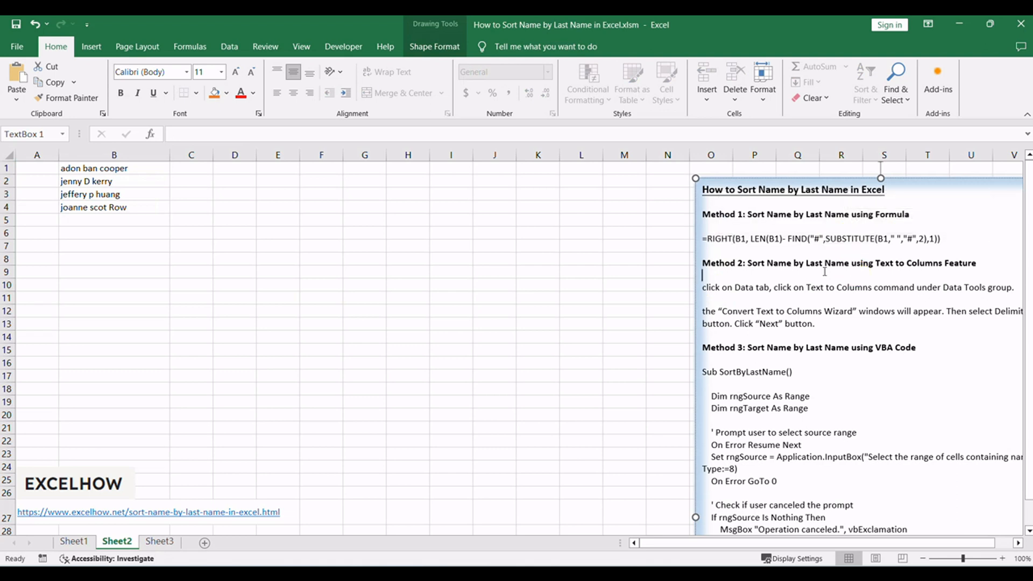
left_click(288, 280)
- Enter =RIGHT(B1, LEN(B1)- FIND("#",SUBSTITUTE(B1," ","#",2),1)) in C1 and fill it down to C4
left_click(118, 170)
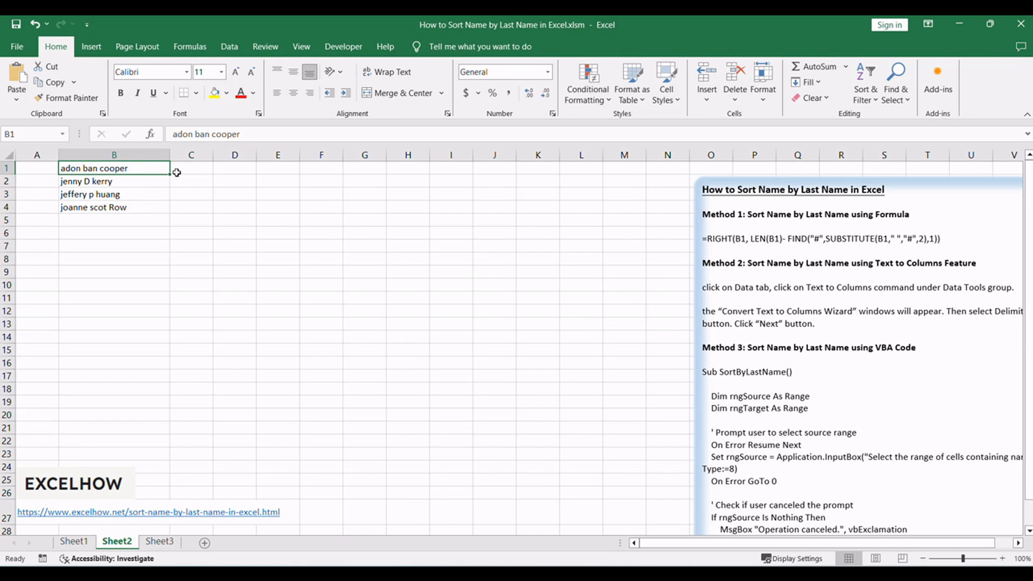
left_click(195, 167)
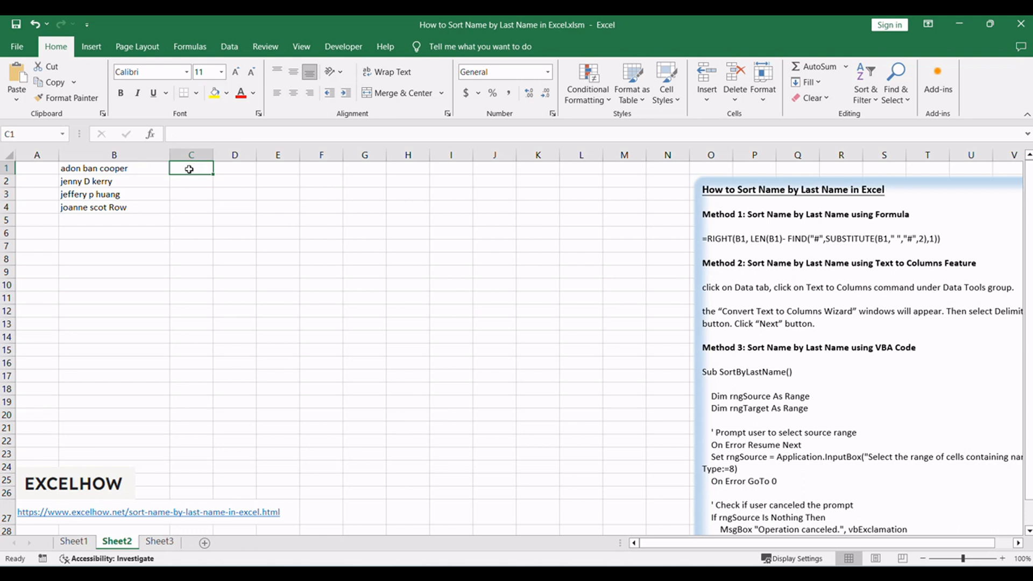
double_click(189, 170)
key("ctrl+v")
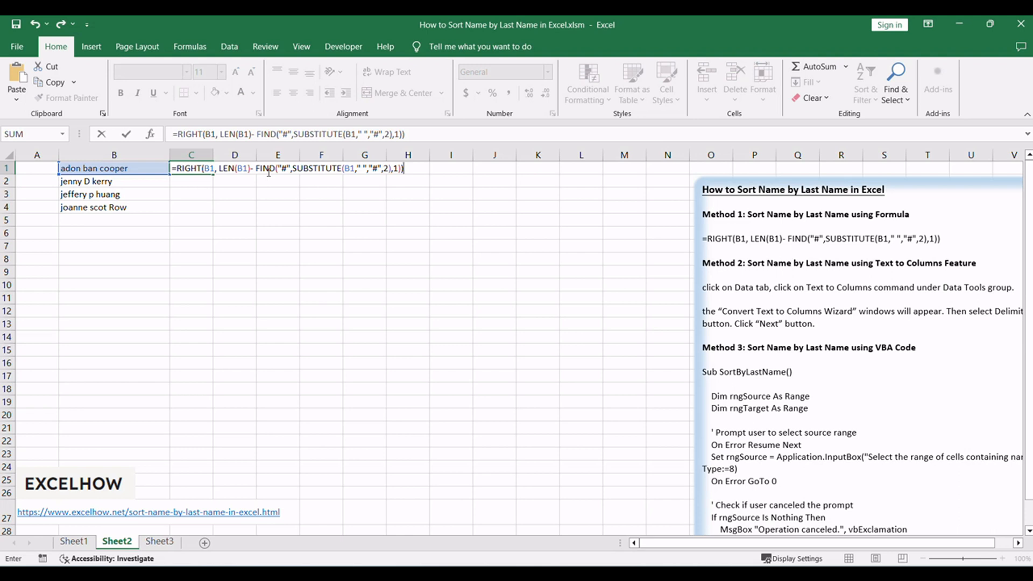
left_click(431, 131)
key("Return")
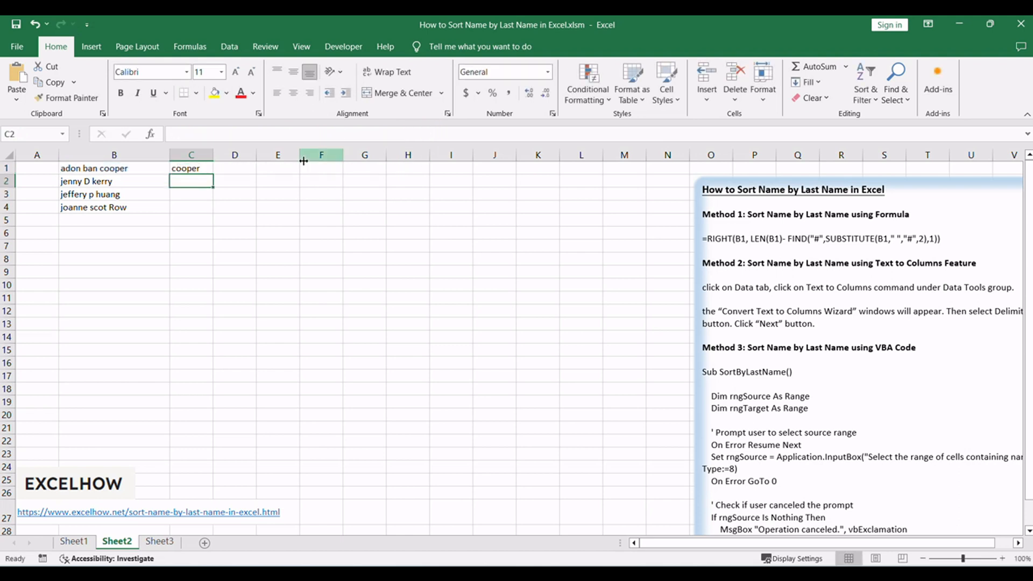
left_click(202, 169)
left_click_drag(215, 176, 210, 210)
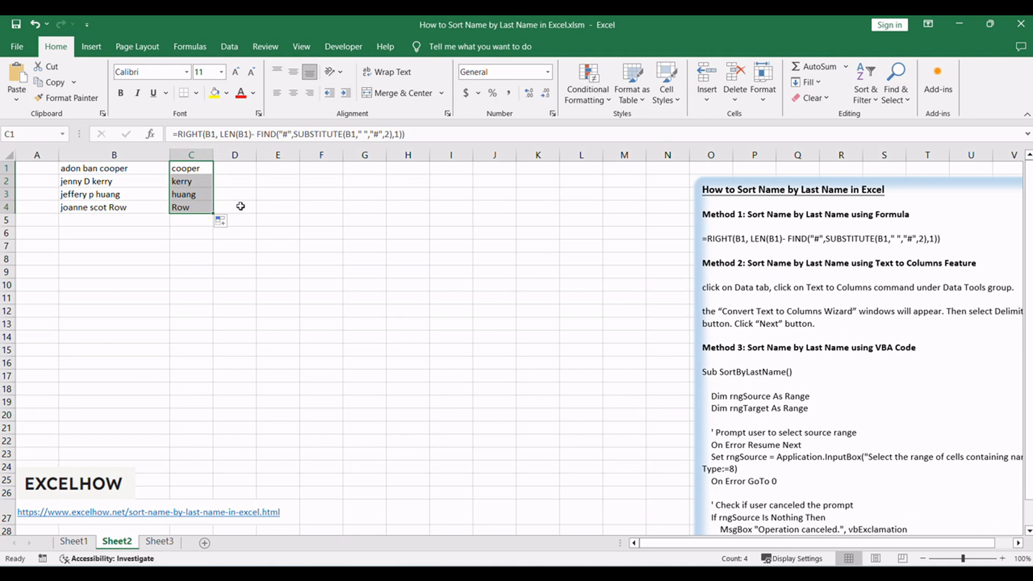
- Sort the last names in C1:C4 in ascending order, expanding the selection to include the adjacent full names
left_click(229, 46)
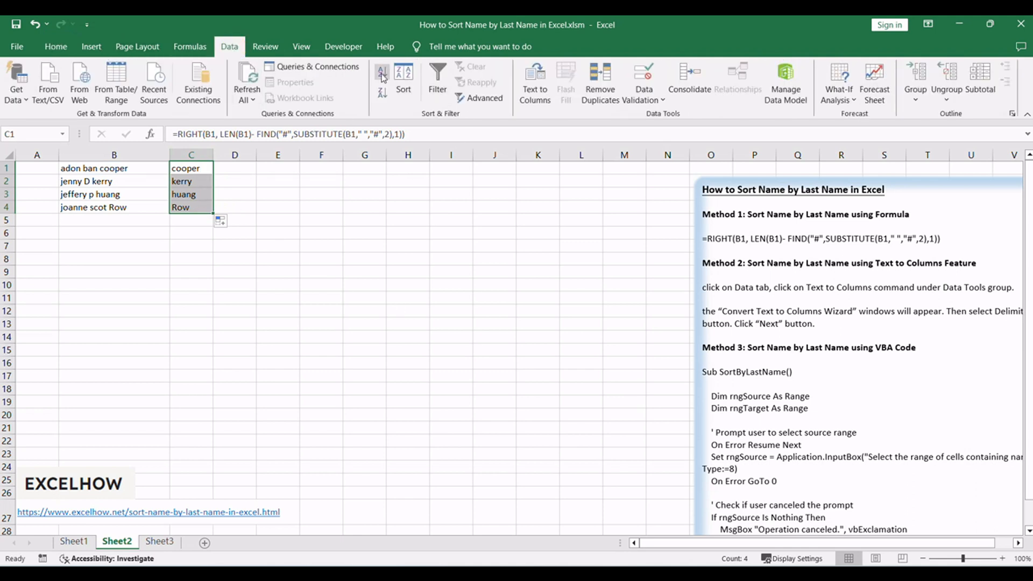
left_click(382, 76)
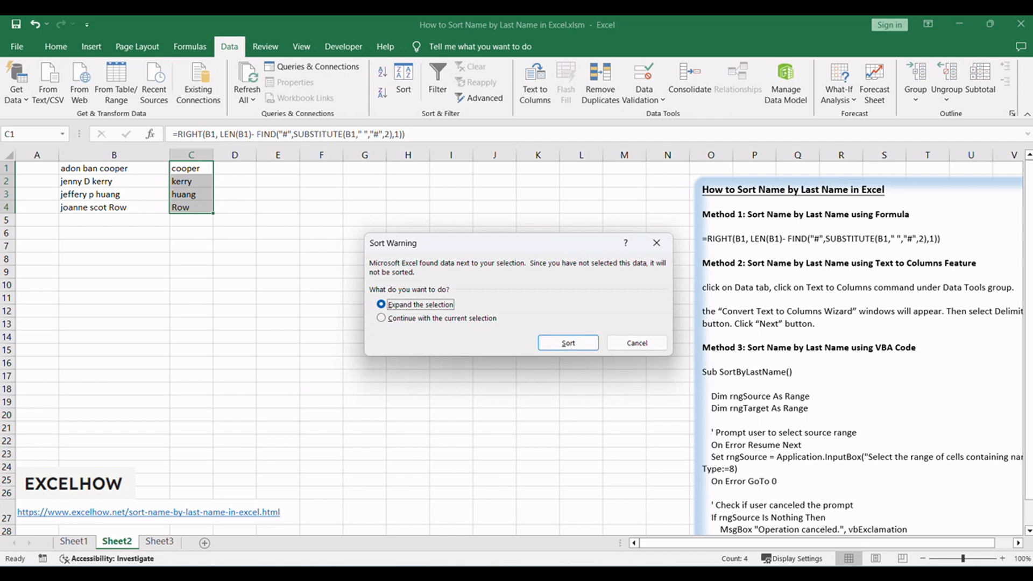
key("Return")
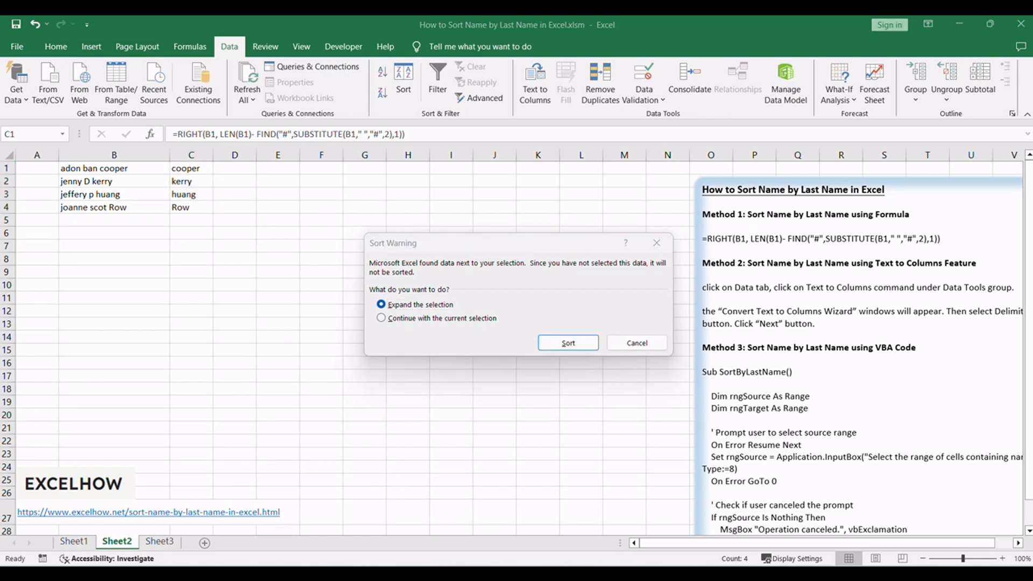
left_click(405, 258)
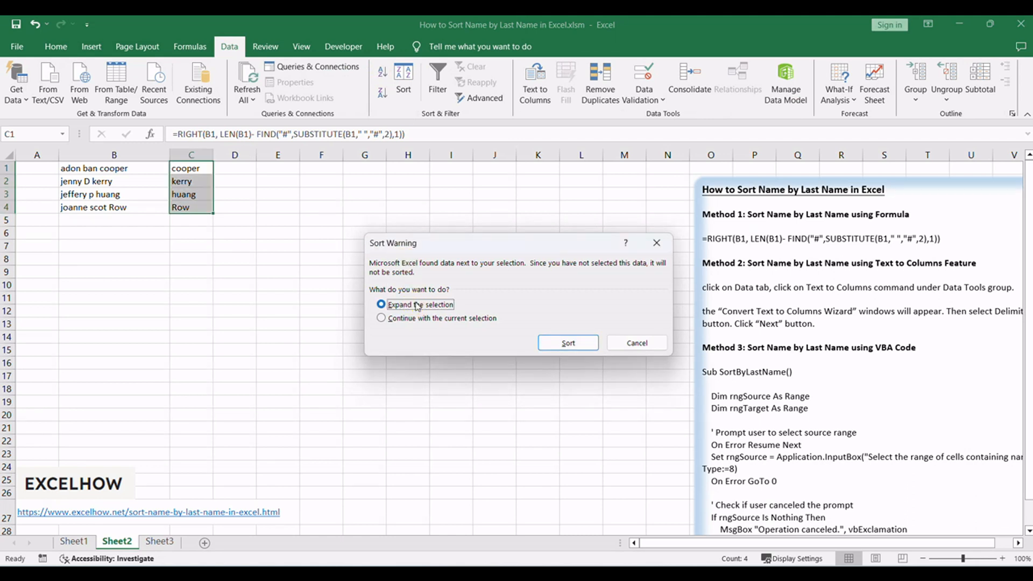
left_click(568, 344)
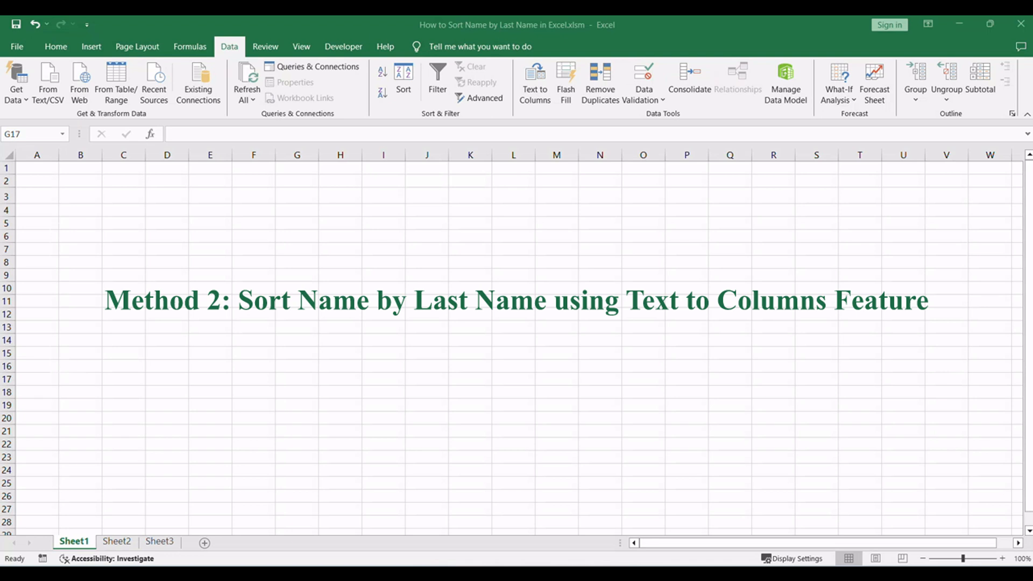
- Open Sheet2 again and review the Method 2 notes on the Text to Columns feature
left_click(117, 541)
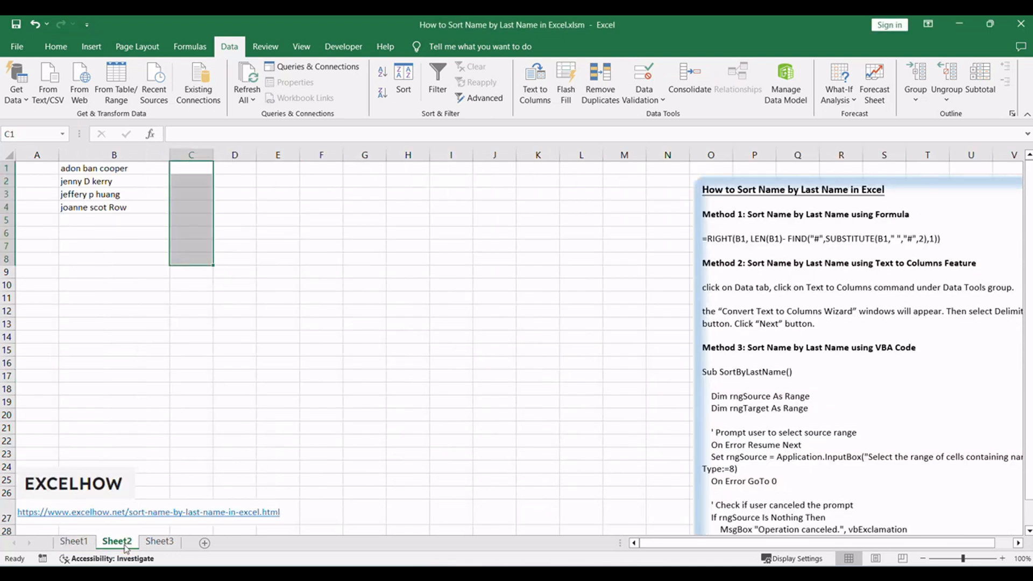
left_click(845, 347)
left_click_drag(875, 264, 942, 264)
left_click(898, 289)
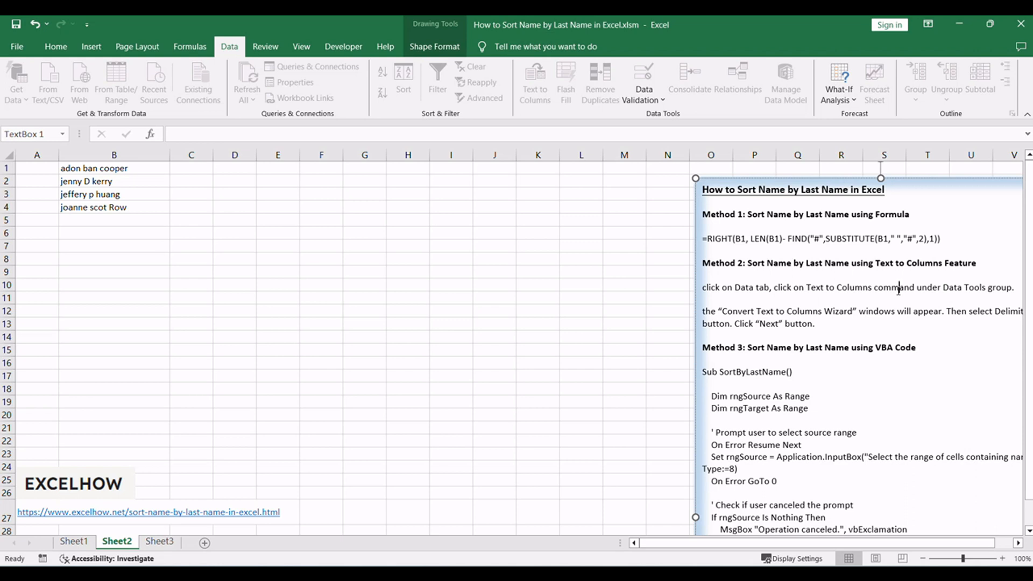
left_click(580, 311)
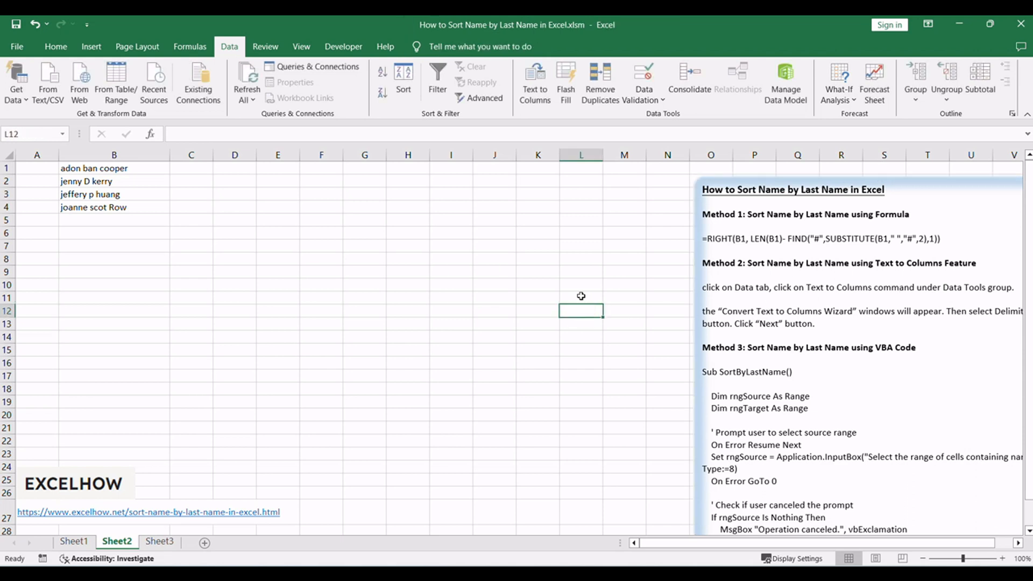
- Start Text to Columns on the full names in B1:B4 as delimited data, with Space as the only delimiter
left_click_drag(128, 169, 113, 209)
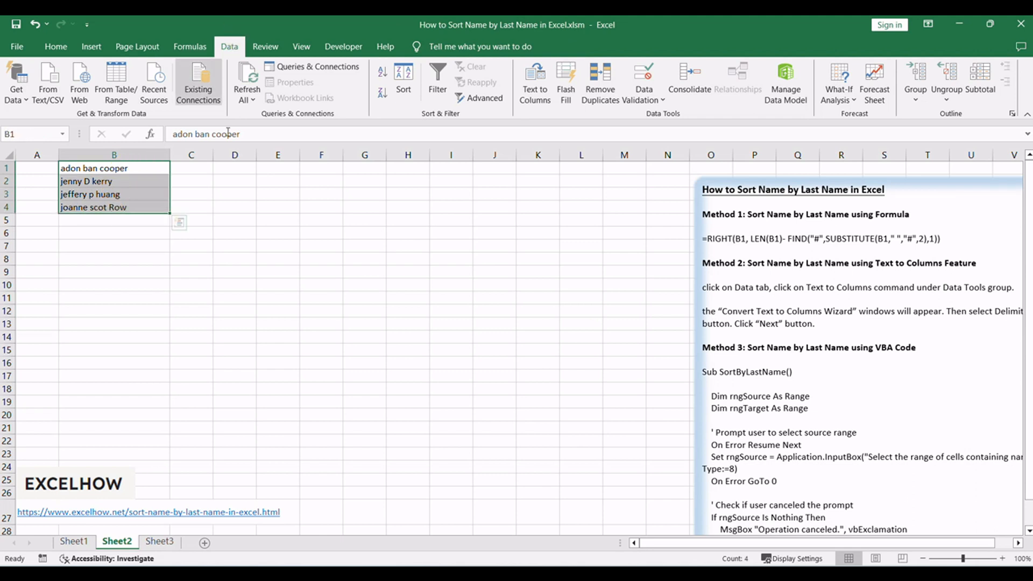
left_click(537, 98)
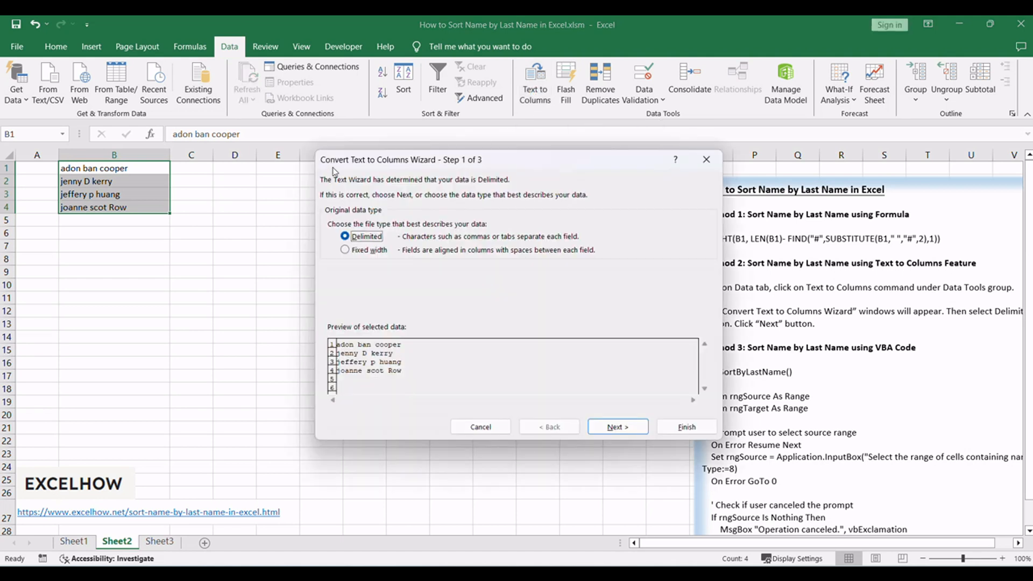
left_click_drag(445, 164, 328, 170)
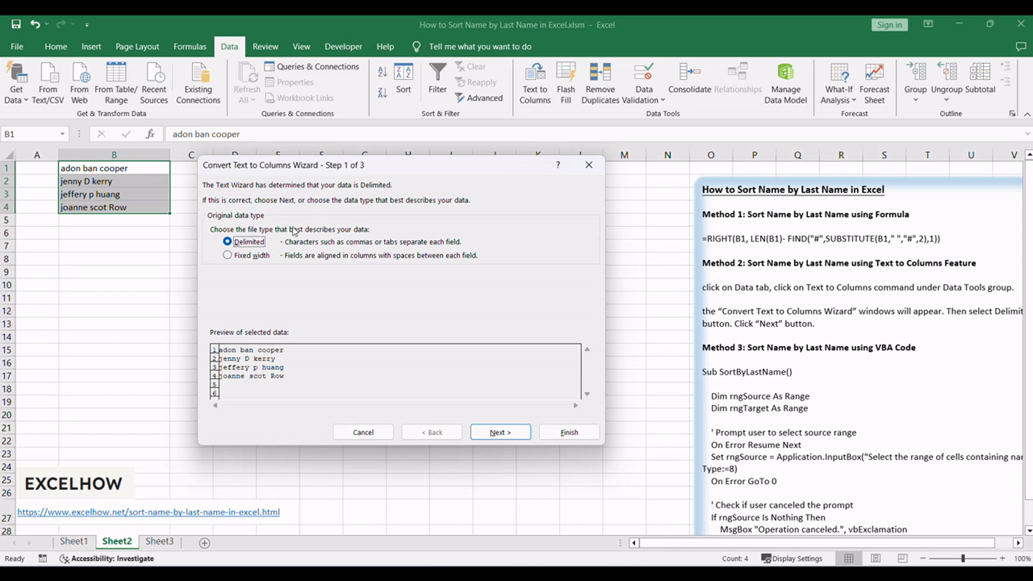
left_click(504, 433)
left_click(214, 218)
left_click(216, 259)
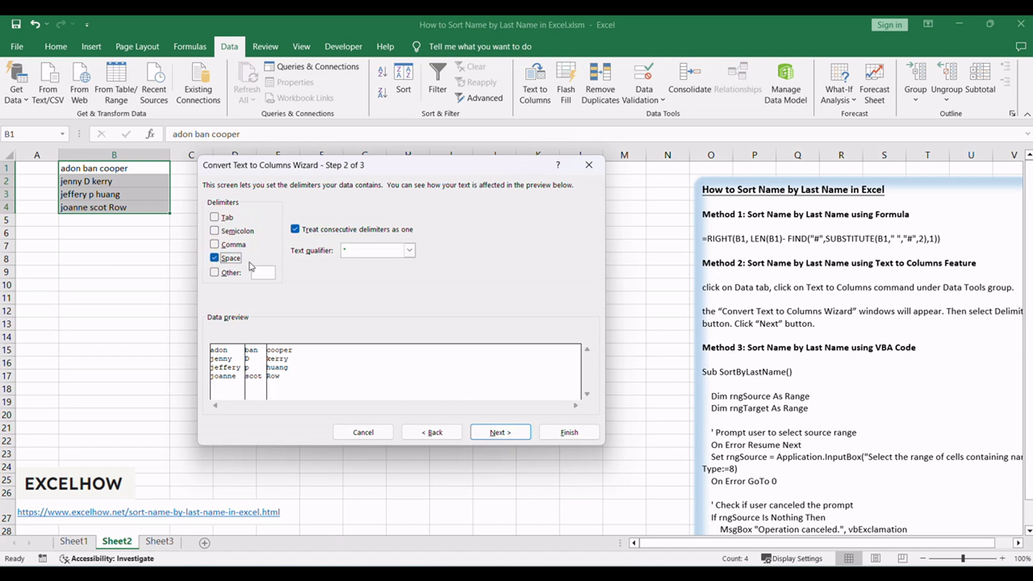
left_click(508, 429)
- Set the Text to Columns destination to cell C1 and complete the split
left_click(569, 432)
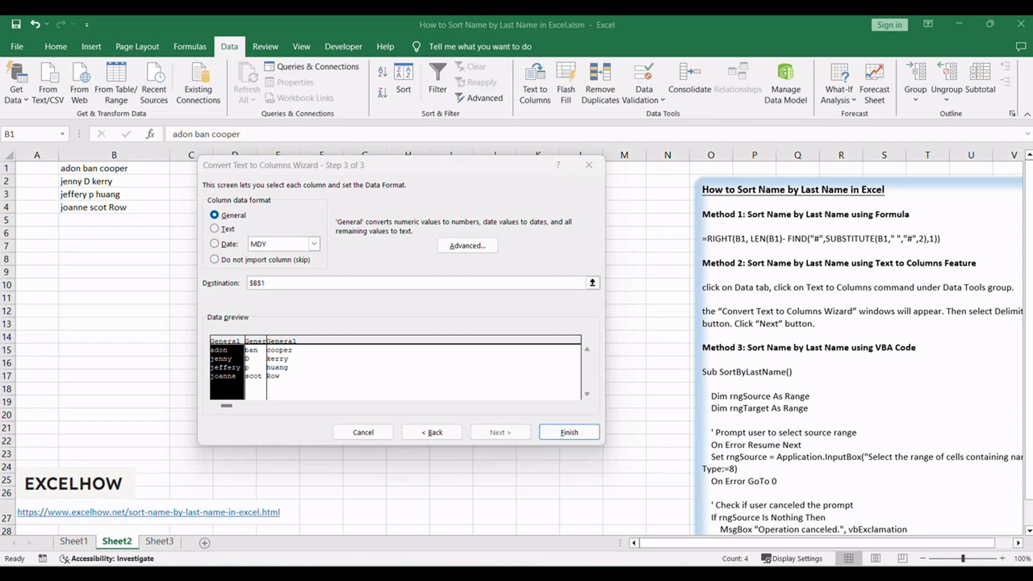
left_click(288, 280)
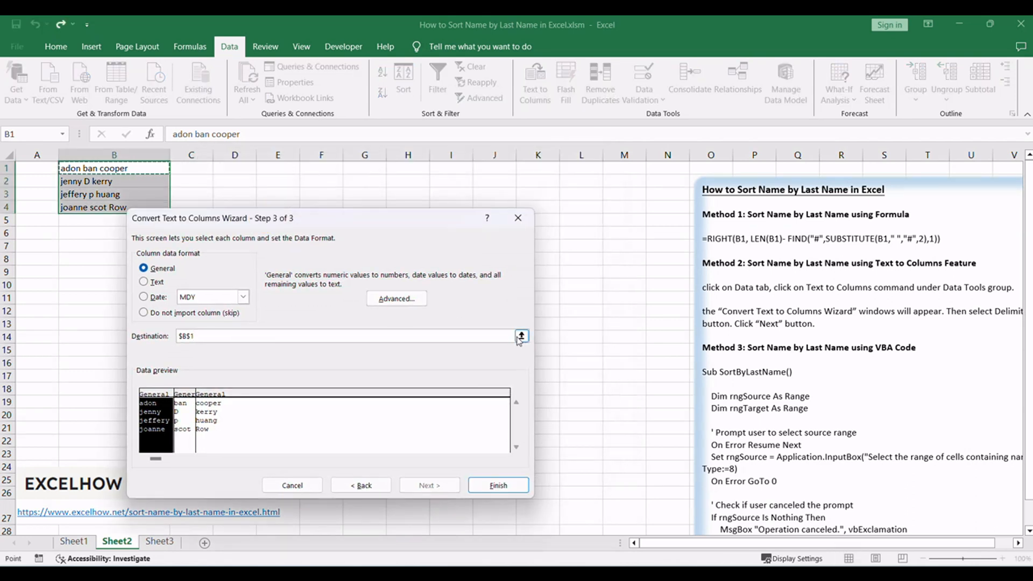
left_click(520, 337)
left_click(200, 168)
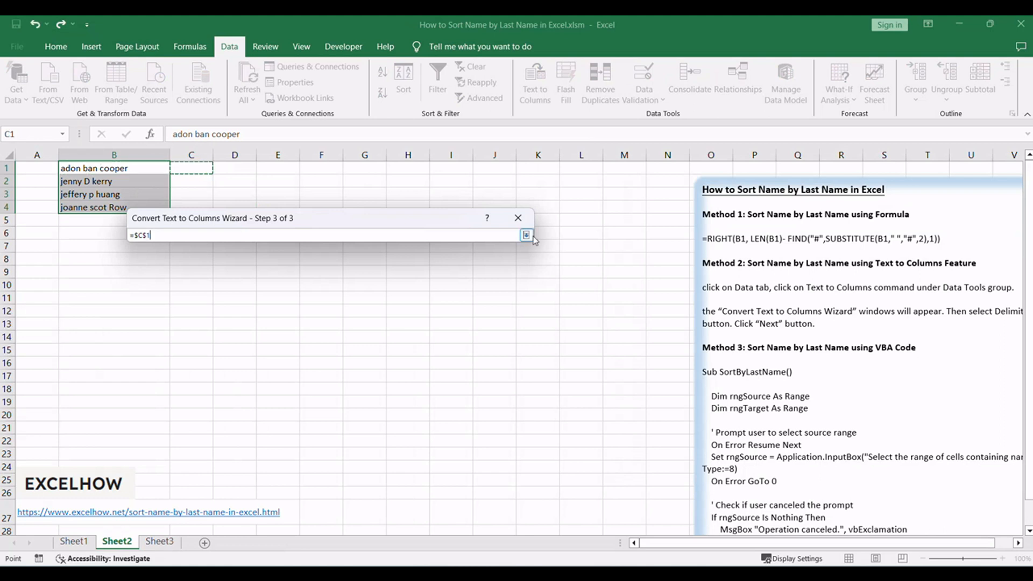
left_click(526, 235)
left_click_drag(208, 338, 165, 336)
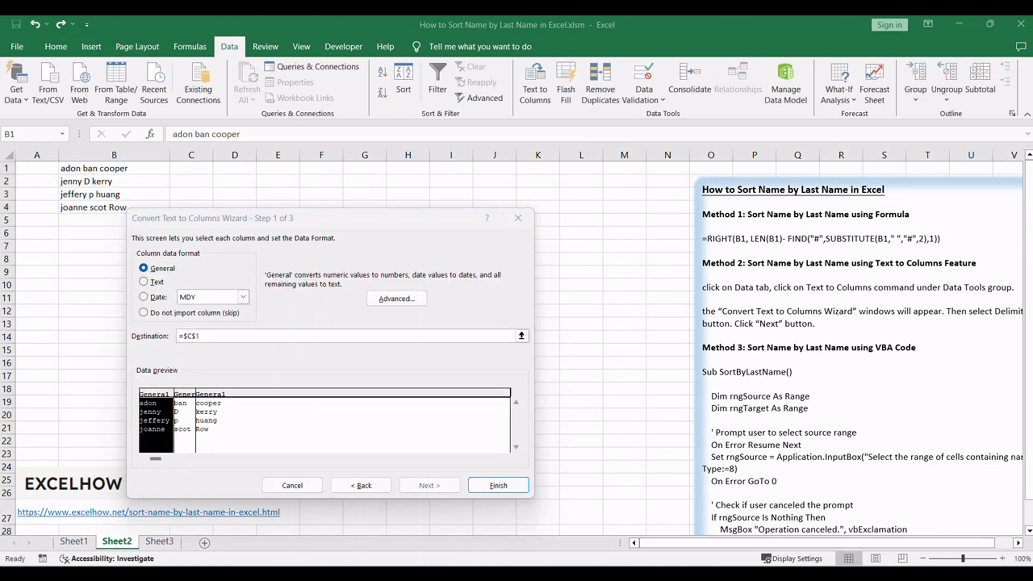
left_click(492, 487)
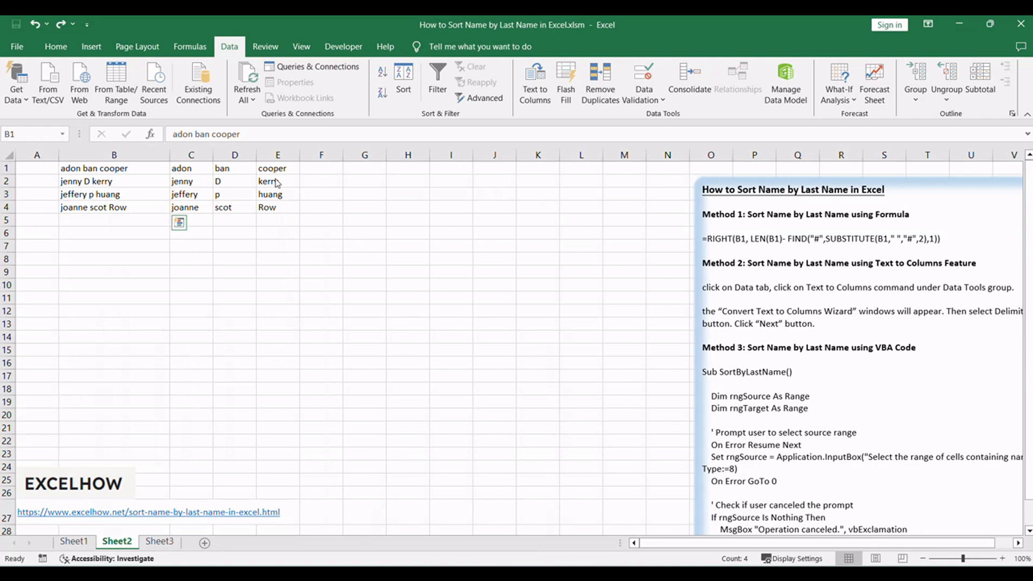
- Sort the last names in E1:E4 in ascending order, expanding the selection to include the adjacent columns
left_click_drag(276, 168, 278, 211)
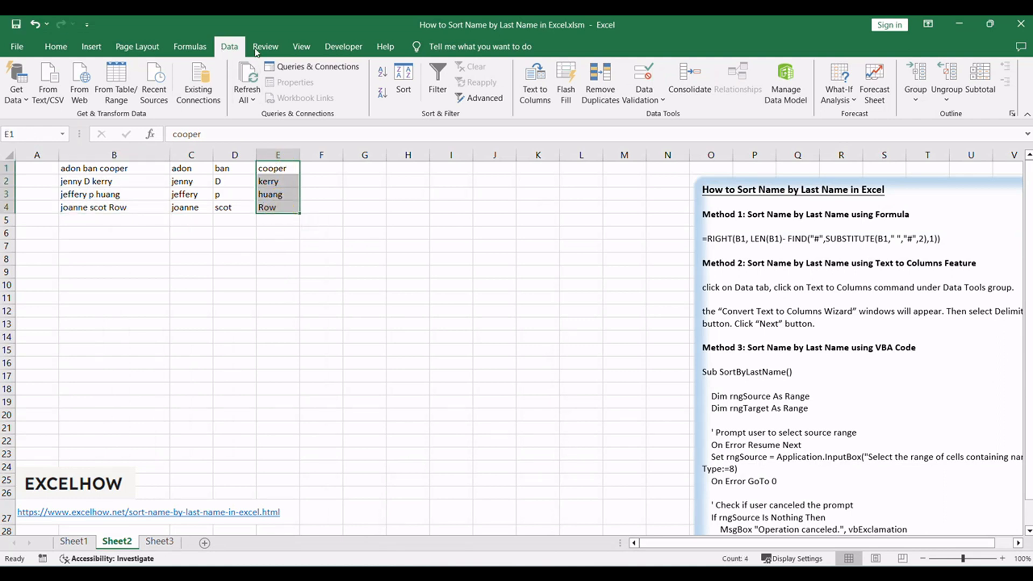
left_click(383, 72)
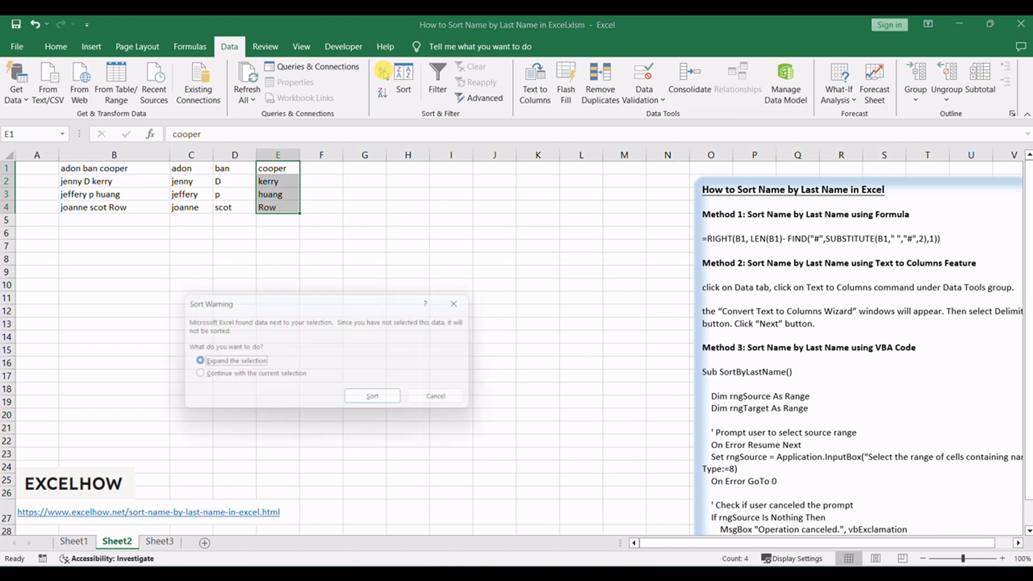
left_click(220, 359)
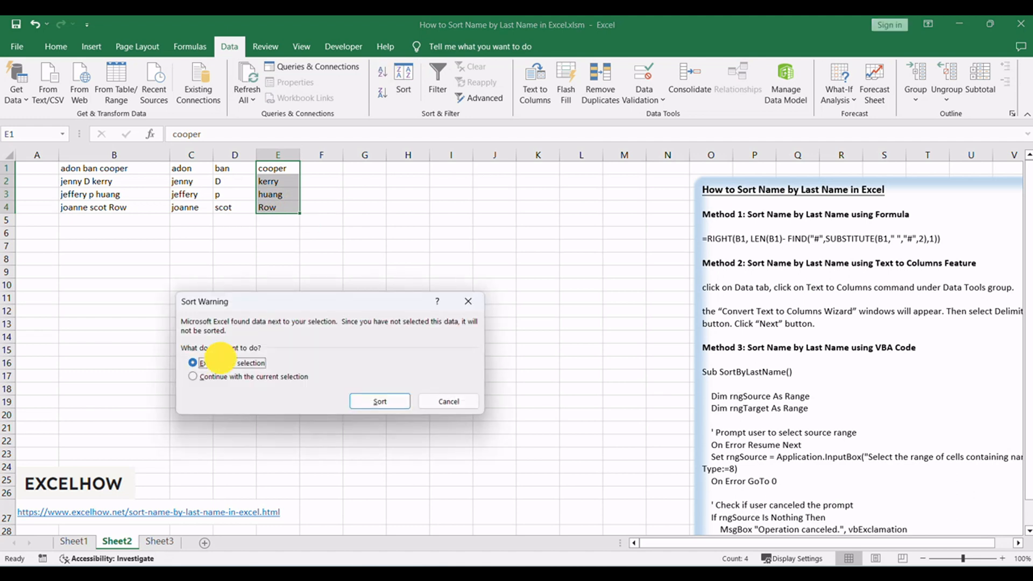
left_click(380, 401)
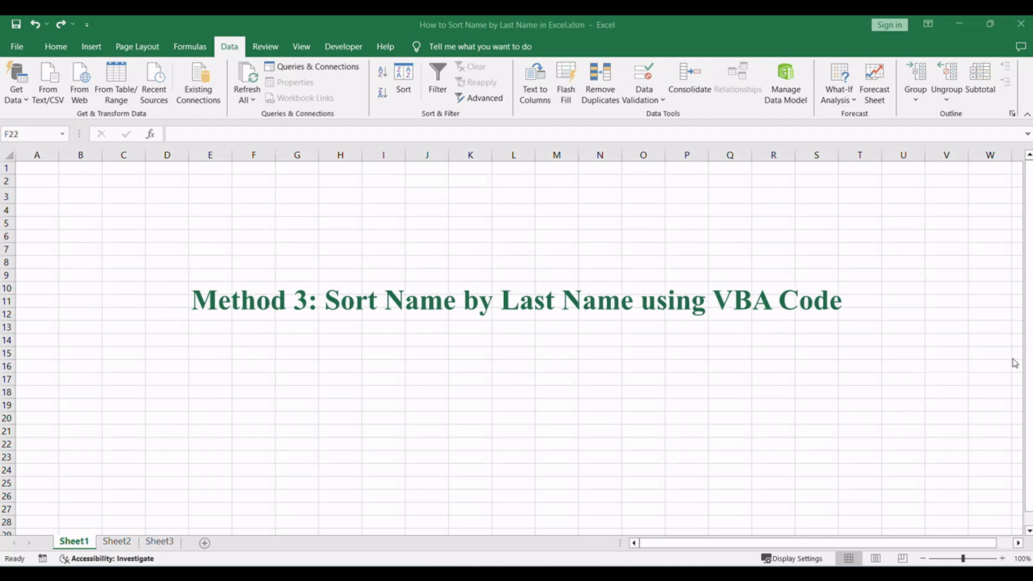
- Return to Sheet2 and review the Method 3 heading about sorting names with VBA code
left_click(277, 429)
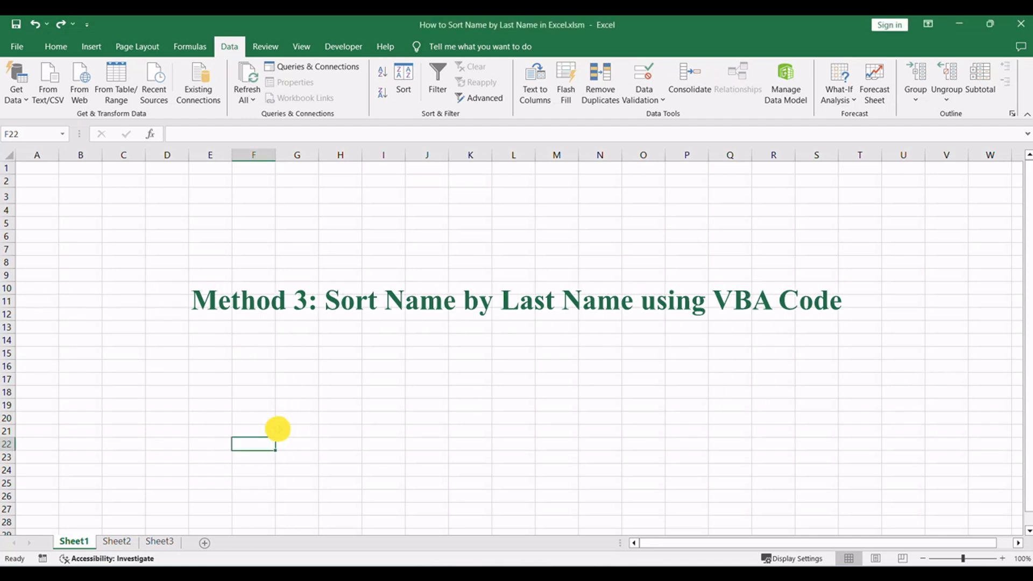
left_click(124, 545)
left_click(885, 371)
left_click_drag(874, 347, 909, 348)
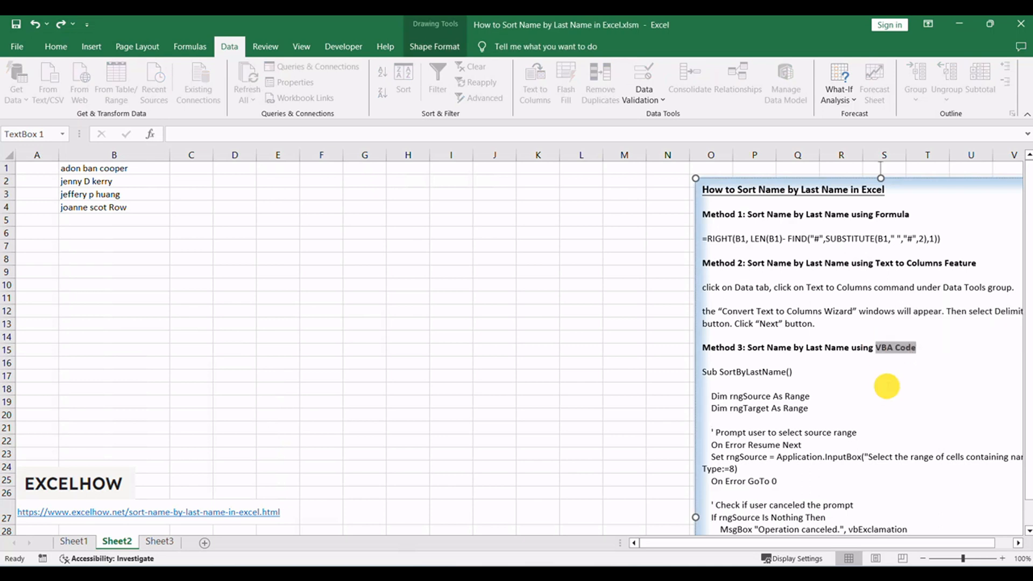
left_click(407, 378)
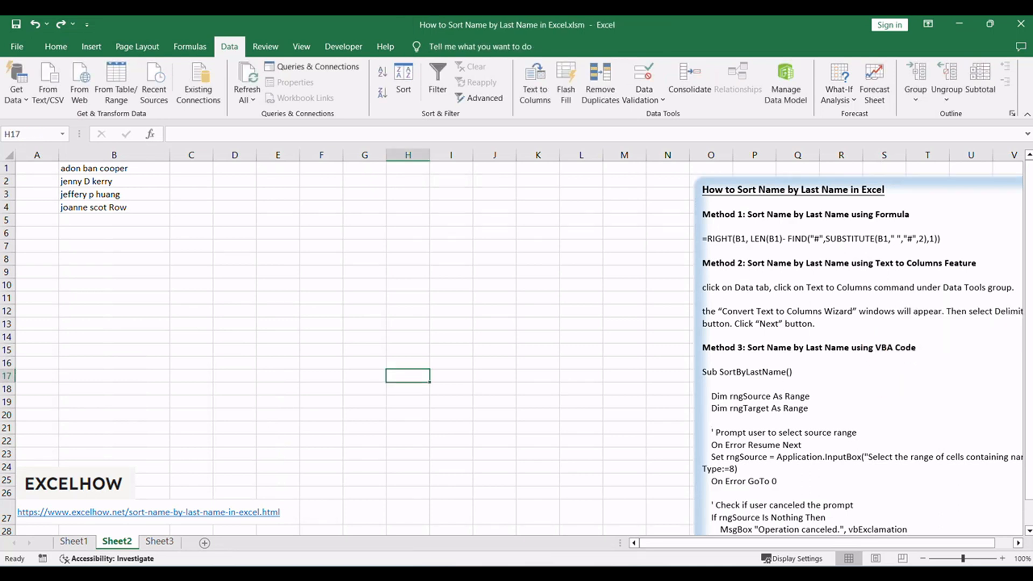
- Open the Visual Basic editor and insert a new standard module into the workbook's VBA project
left_click(540, 424)
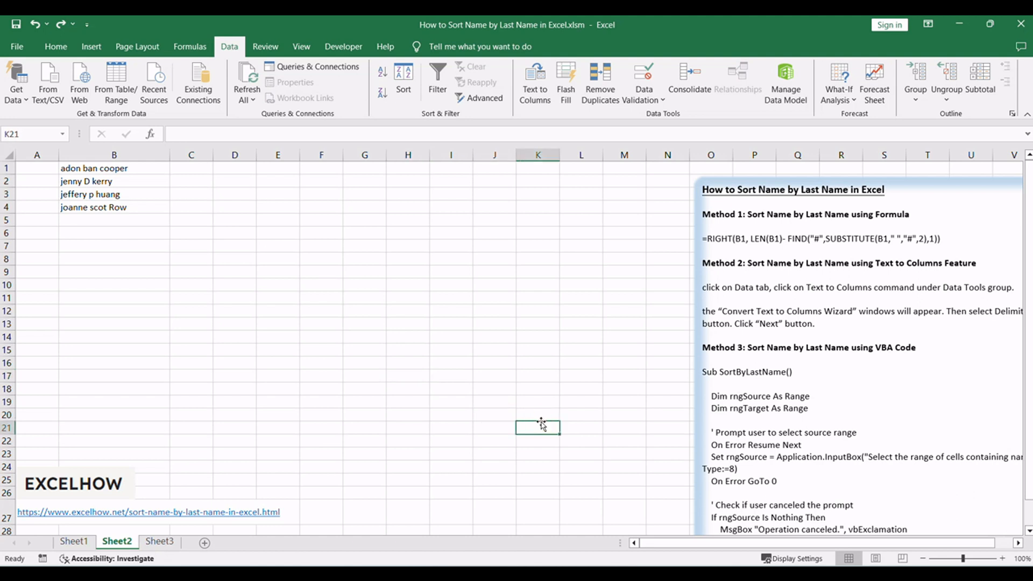
key("alt+F11")
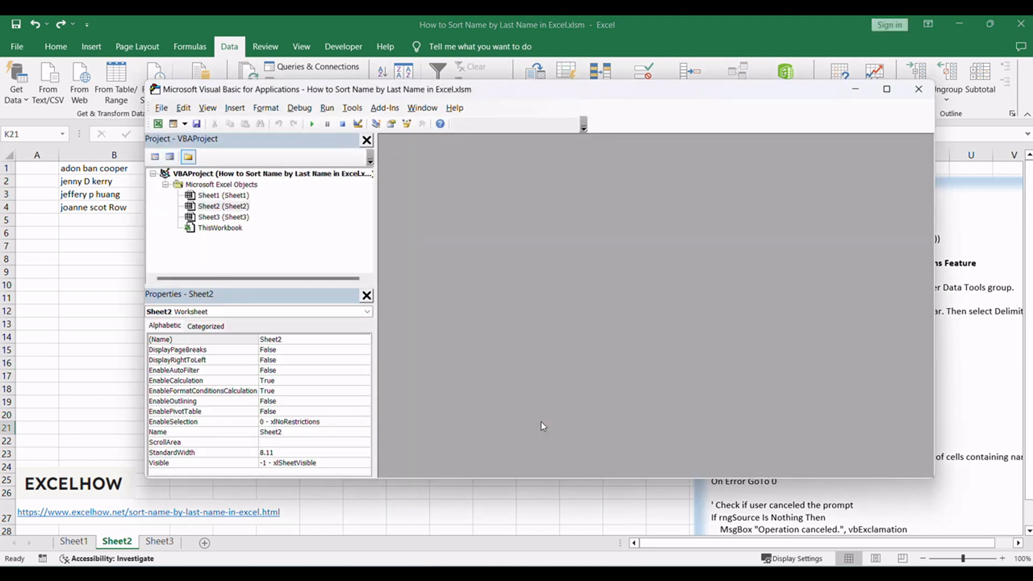
left_click(259, 92)
left_click(289, 207)
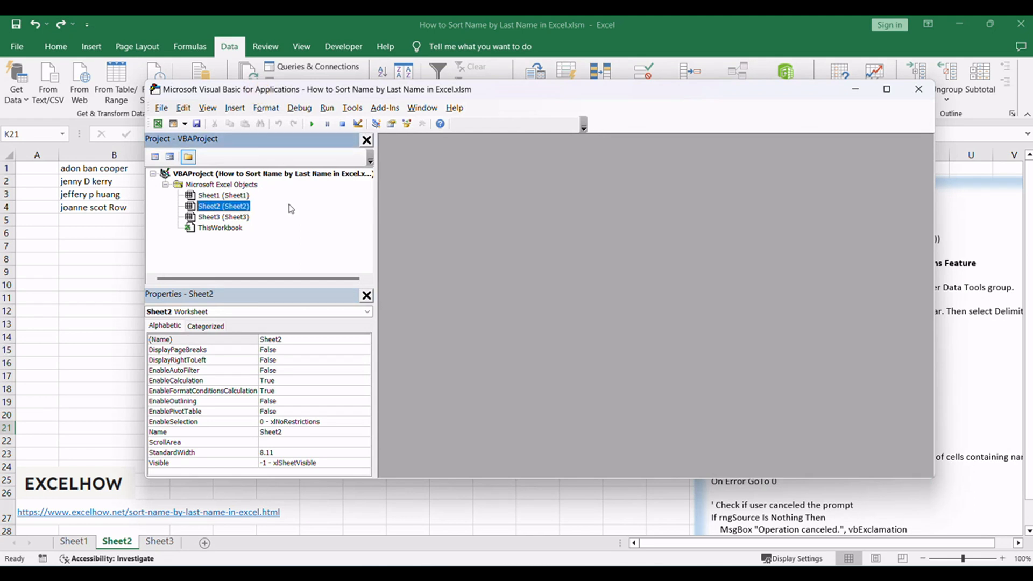
left_click(235, 109)
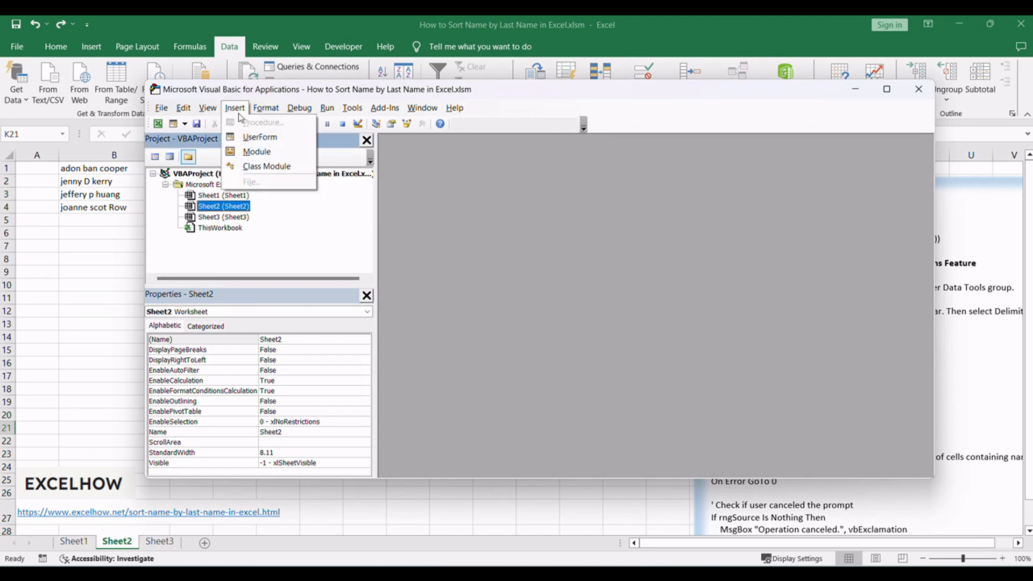
left_click(287, 153)
left_click(489, 254)
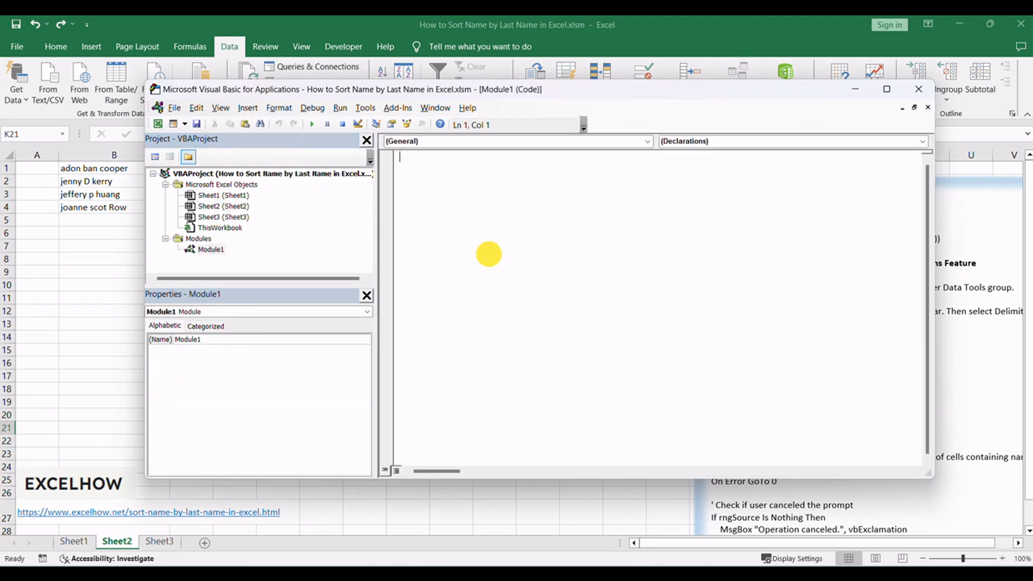
- Paste the copied SortByLastName procedure into Module1 and close the Visual Basic editor
left_click(217, 250)
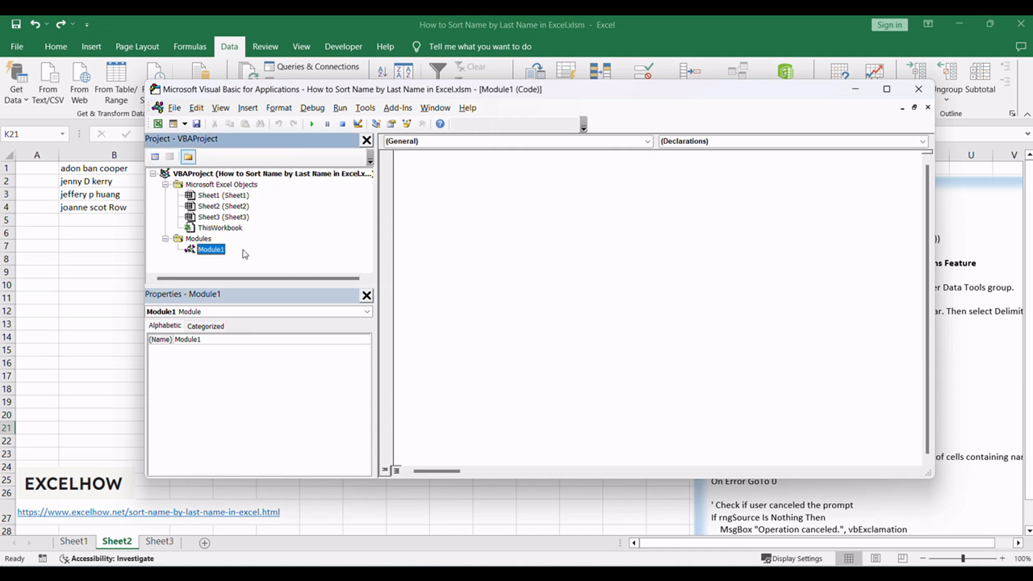
left_click(523, 263)
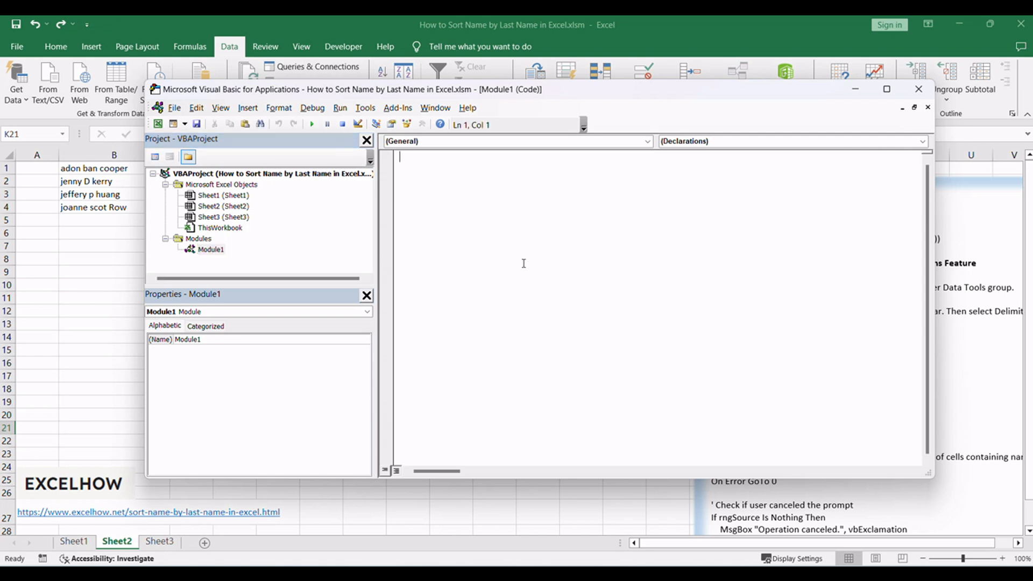
key("ctrl+v")
scroll(543, 259, "up", 3)
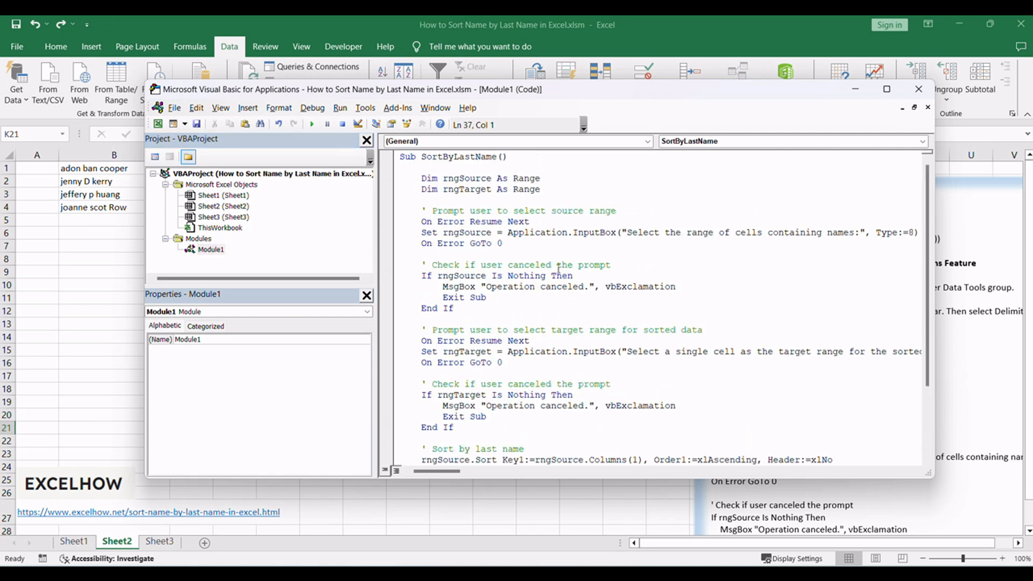
double_click(437, 156)
left_click(583, 190)
key("F5")
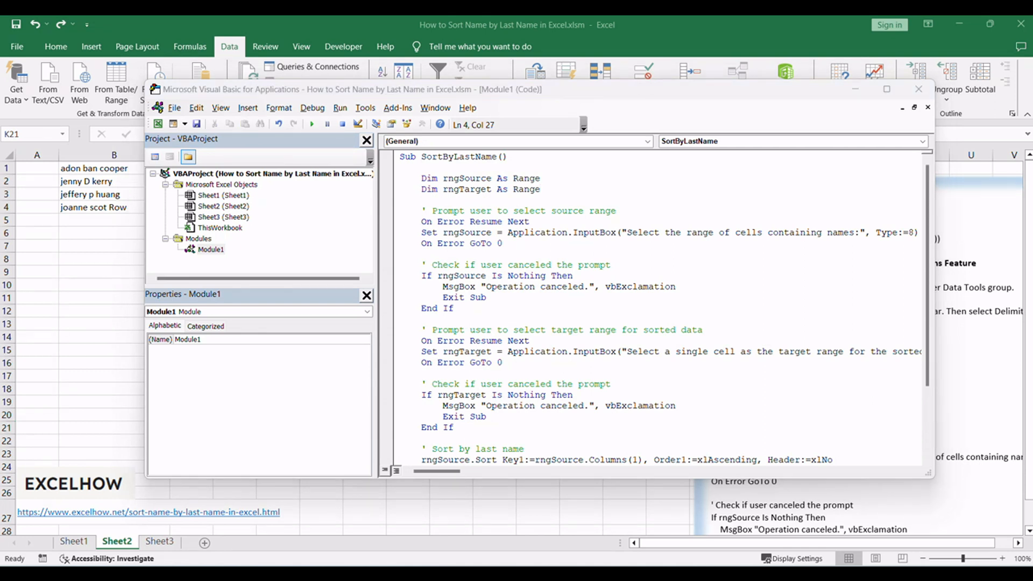
left_click(918, 89)
- Run the SortByLastName macro from the workbook's macro list
left_click(361, 300)
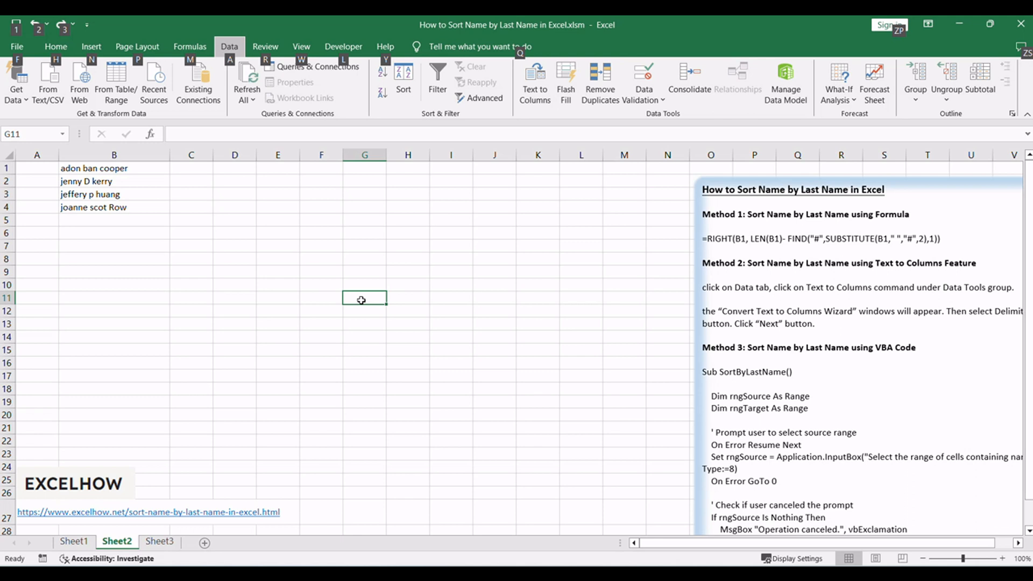
left_click(367, 282)
key("alt+F8")
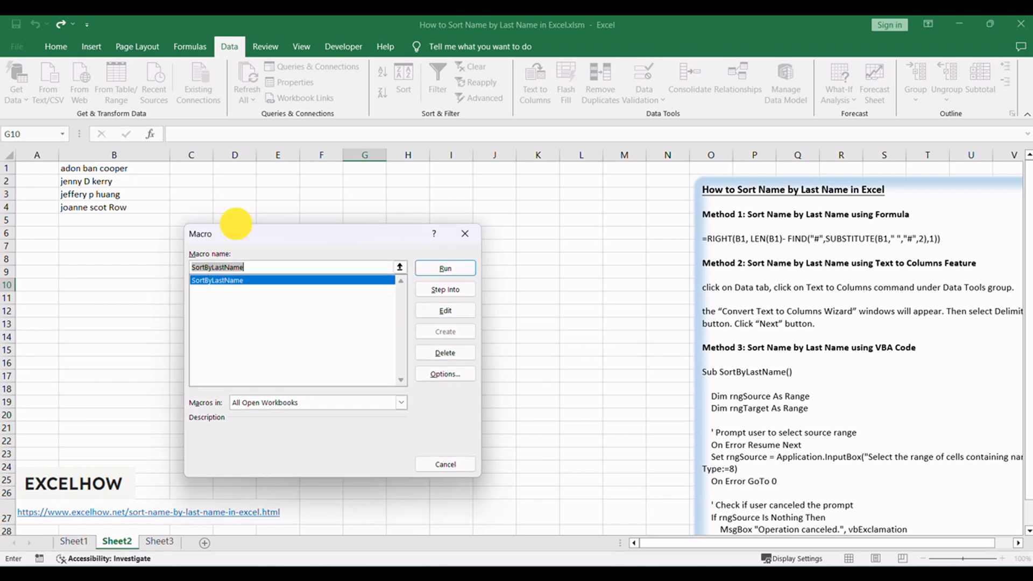
left_click_drag(231, 234, 266, 206)
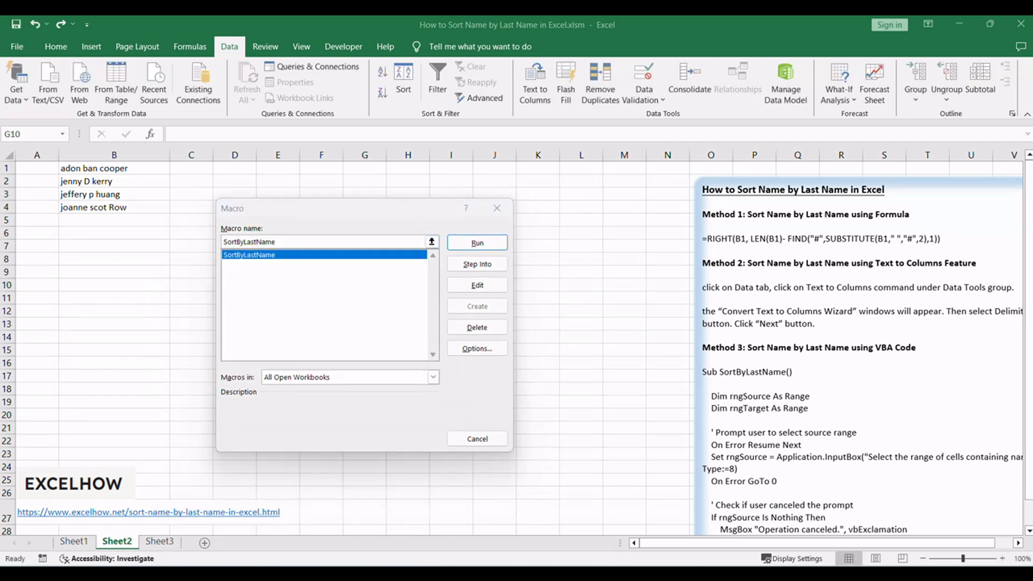
left_click(333, 213)
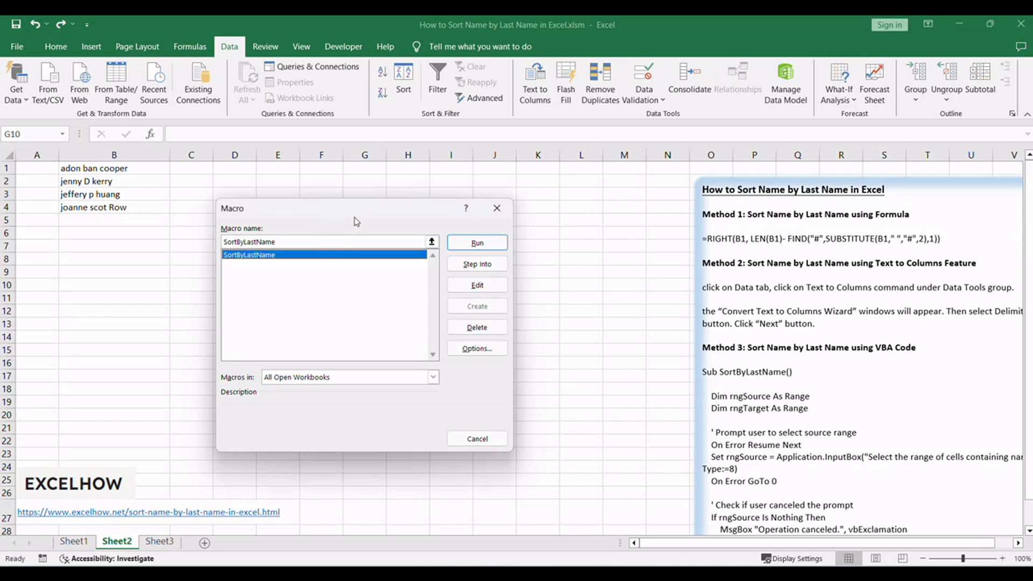
left_click(473, 242)
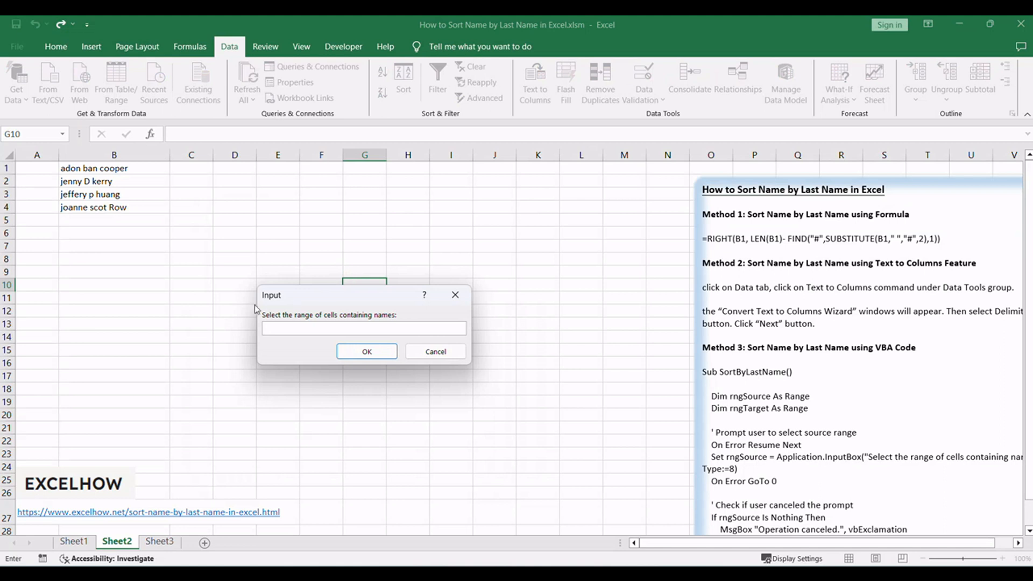
- Specify B1:B4 as the macro's source range of cells containing names
left_click_drag(287, 294, 274, 256)
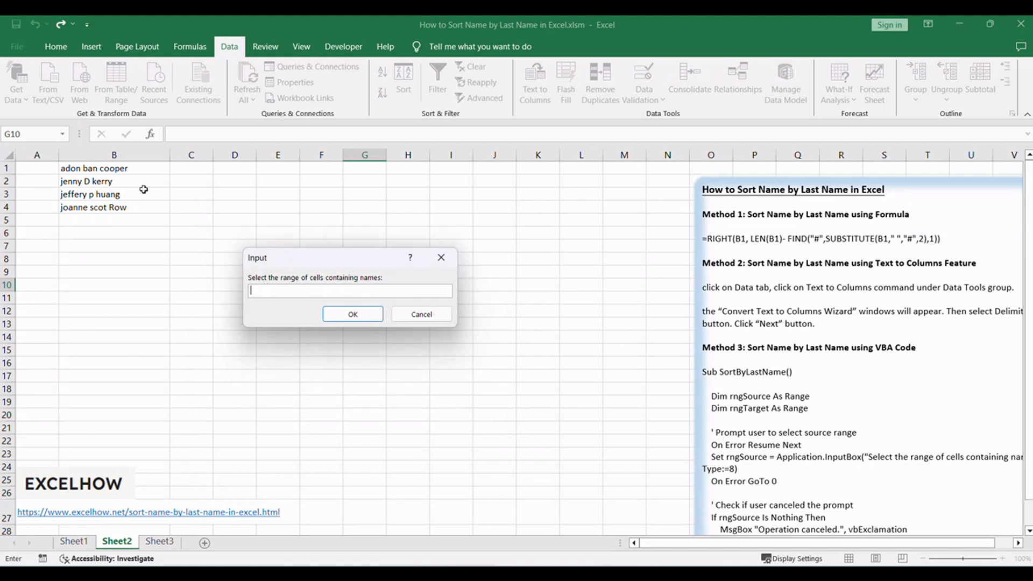
left_click(139, 169)
left_click_drag(140, 169, 139, 208)
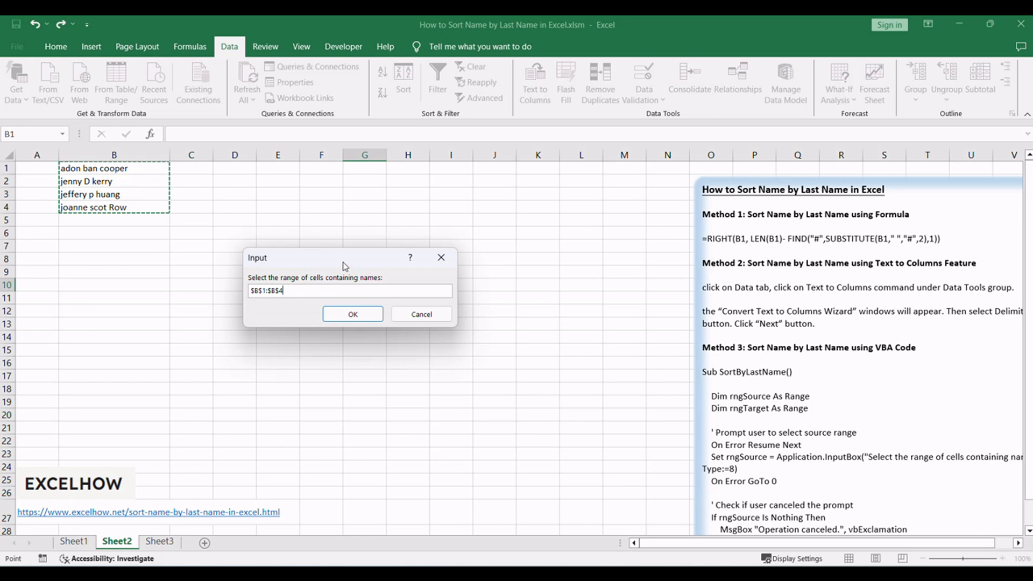
key("Return")
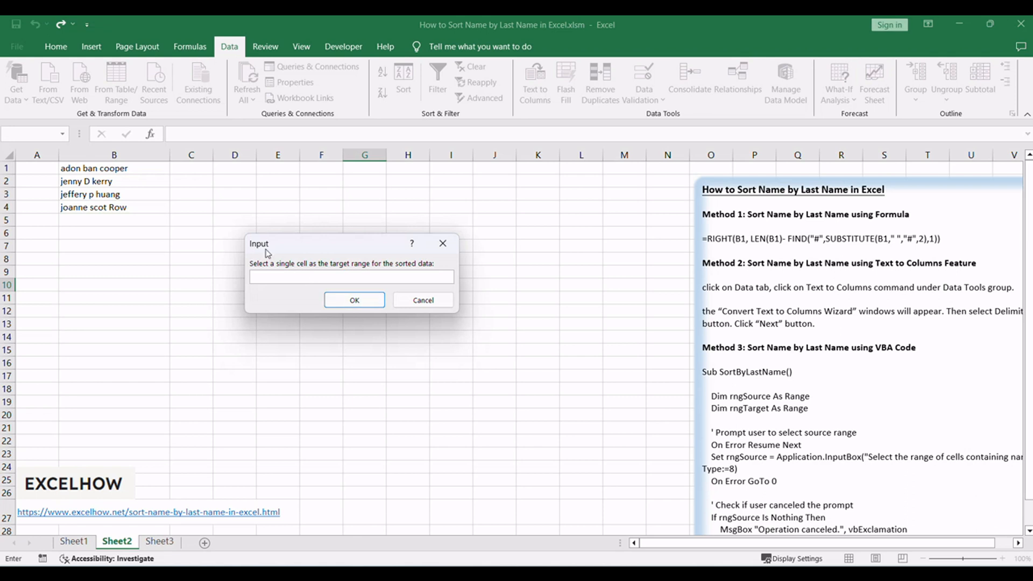
- Set cell C1 as the target for the sorted data and finish the macro, dismissing its completion message
left_click_drag(284, 244, 290, 231)
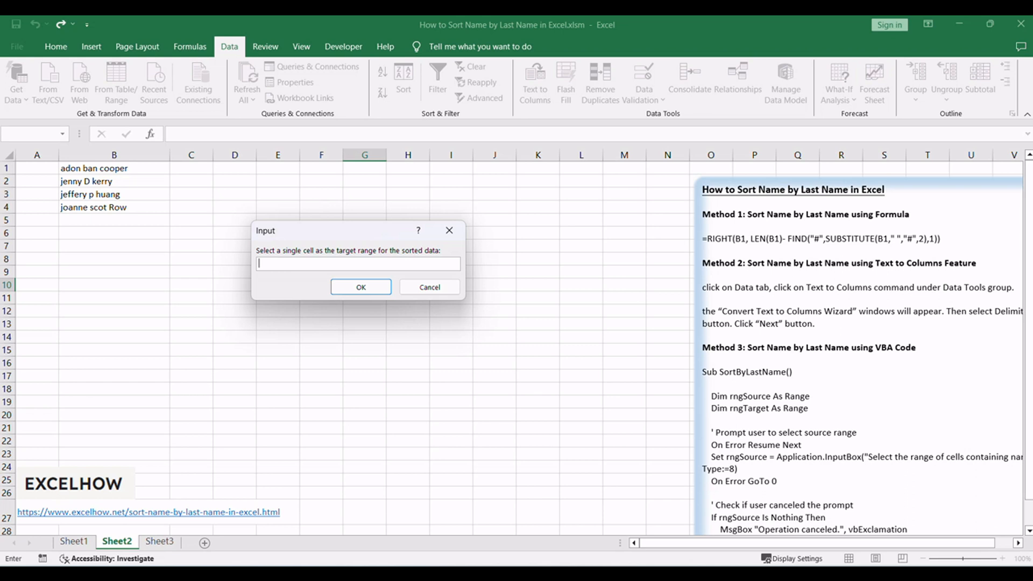
left_click(192, 170)
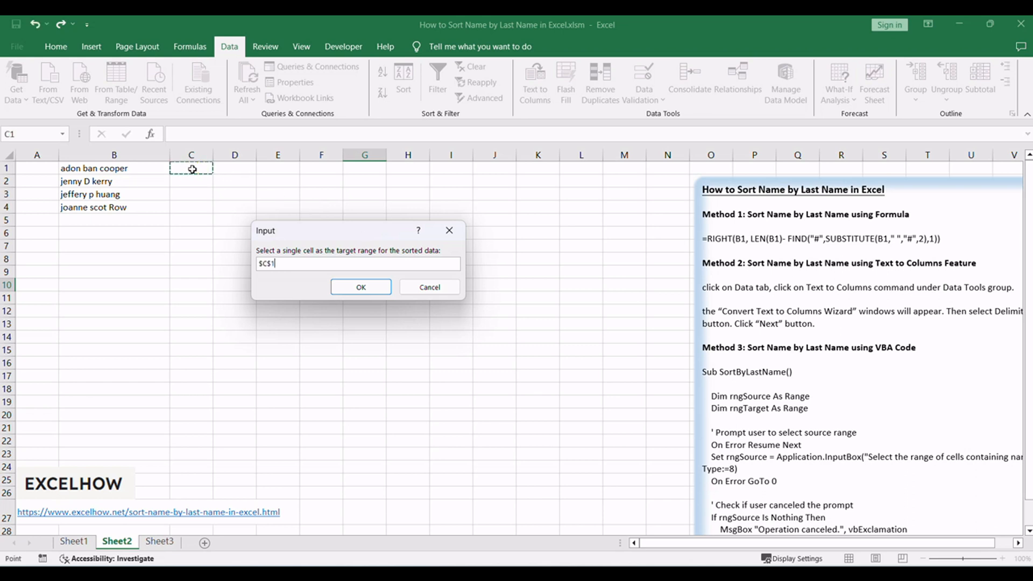
left_click(278, 264)
left_click_drag(279, 263, 237, 258)
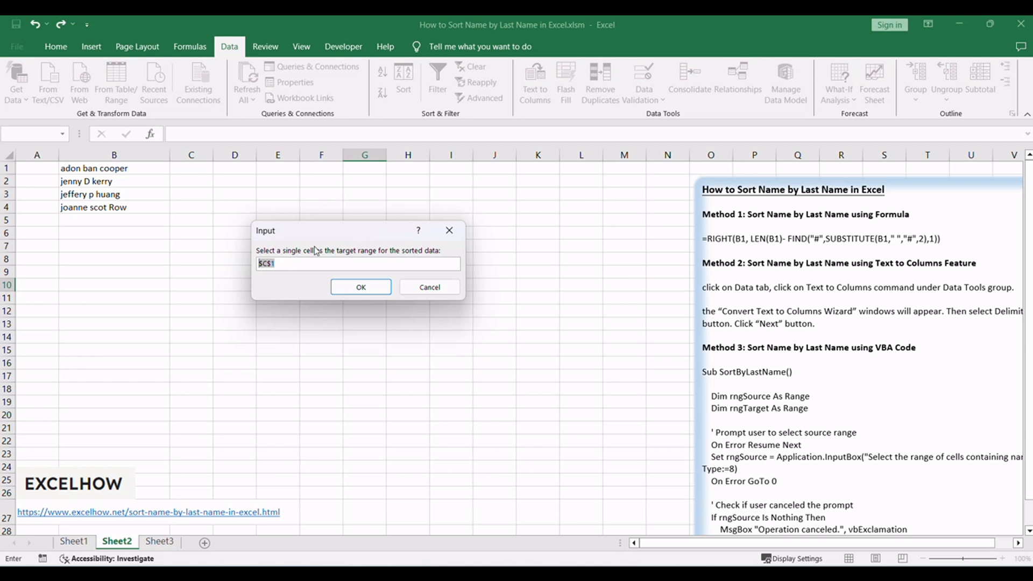
left_click(370, 294)
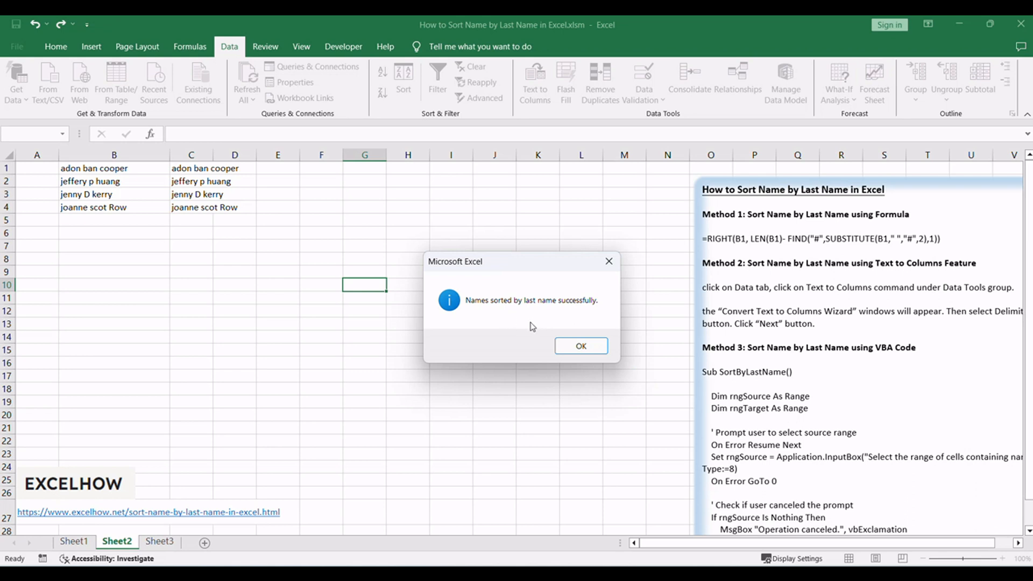
left_click_drag(517, 258, 521, 231)
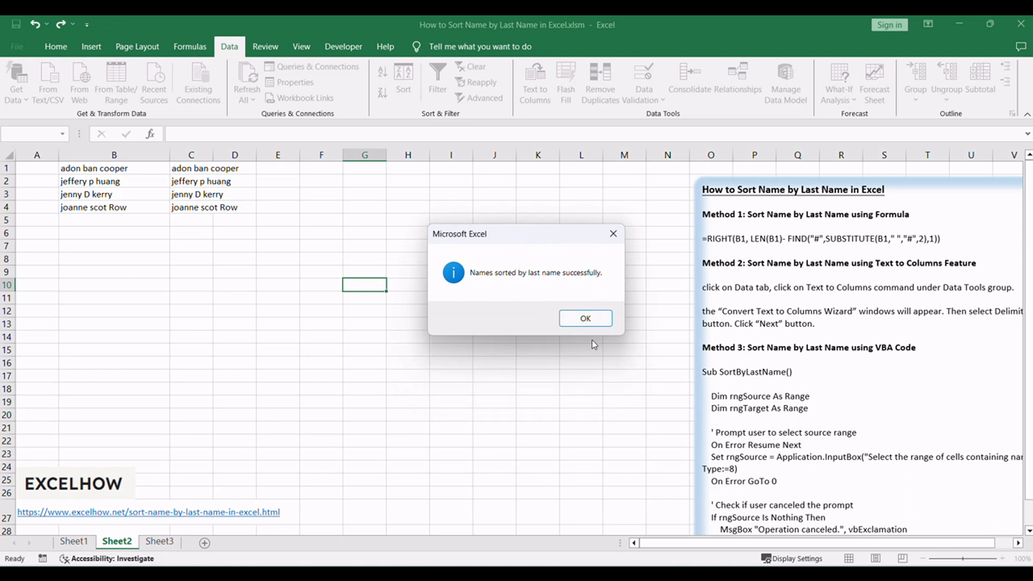
left_click(590, 318)
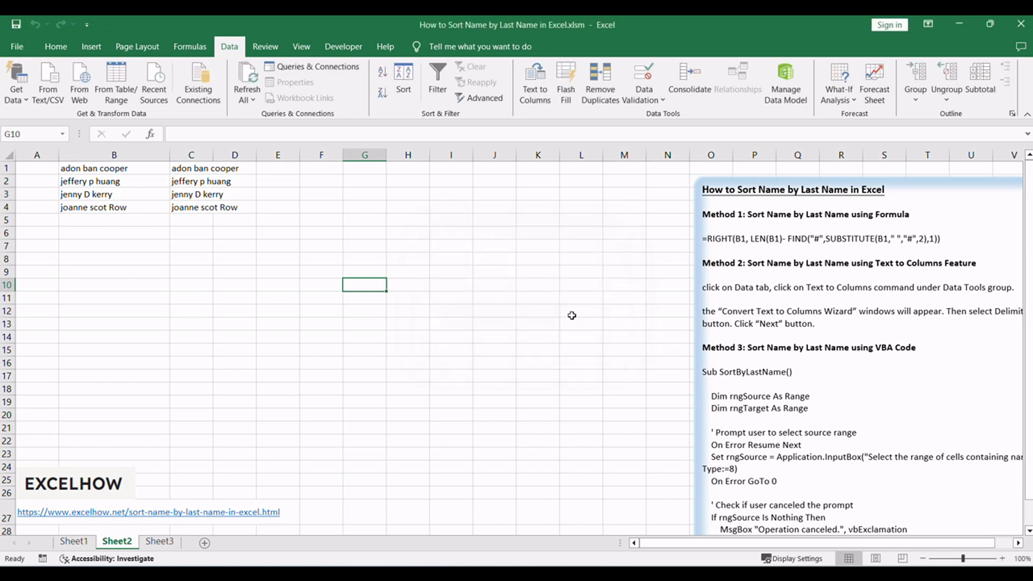